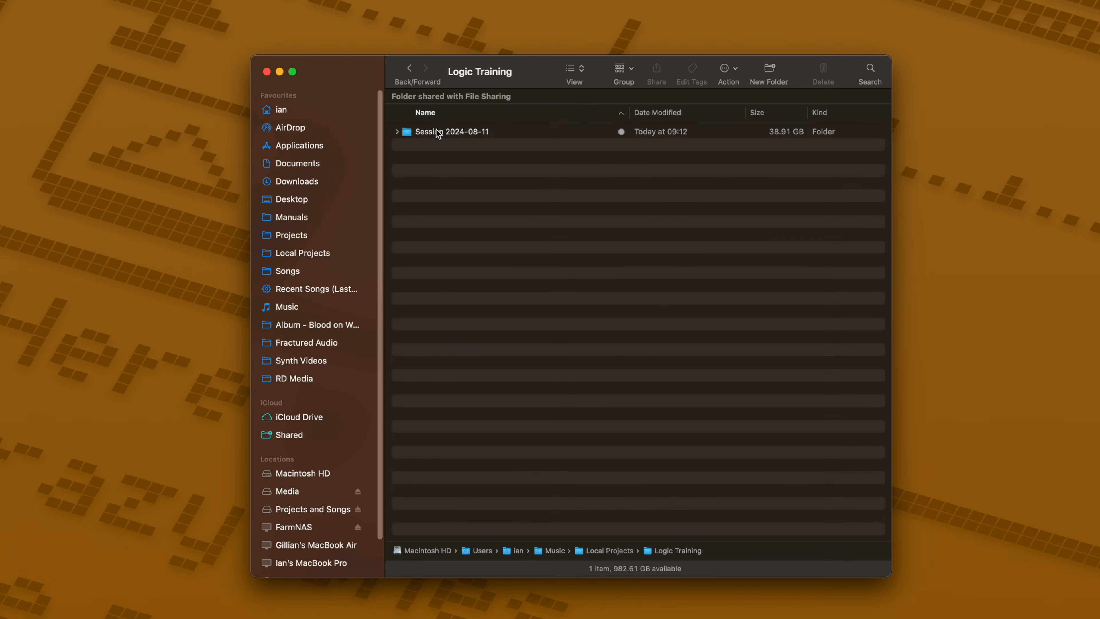
Duplicate the Session 2024-08-11 folder inside Logic Training.
click(439, 132)
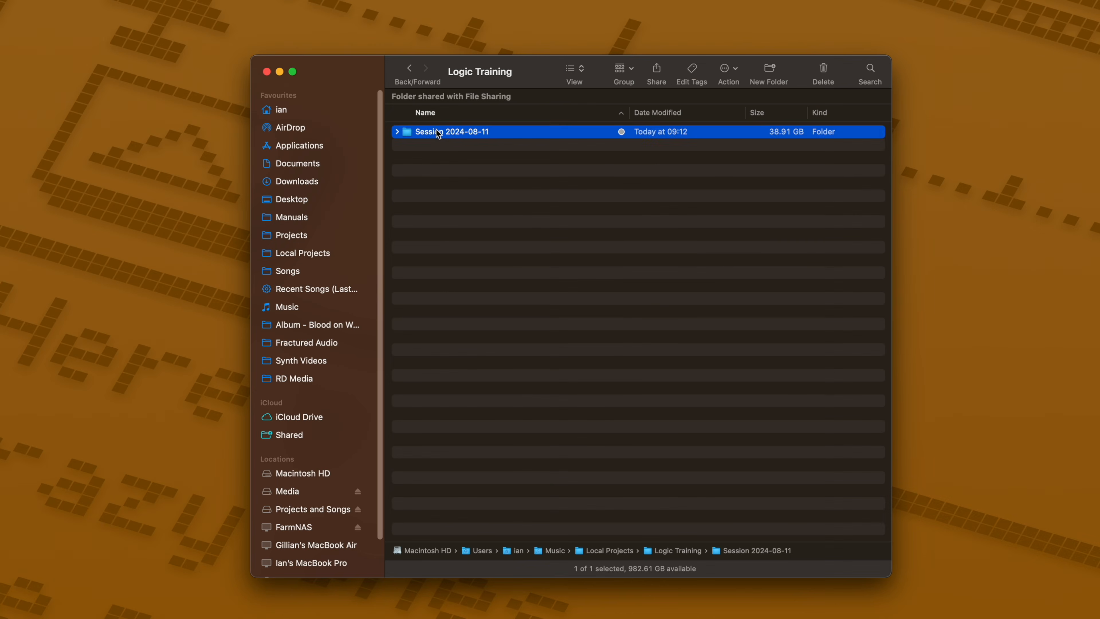
right_click(438, 133)
click(467, 222)
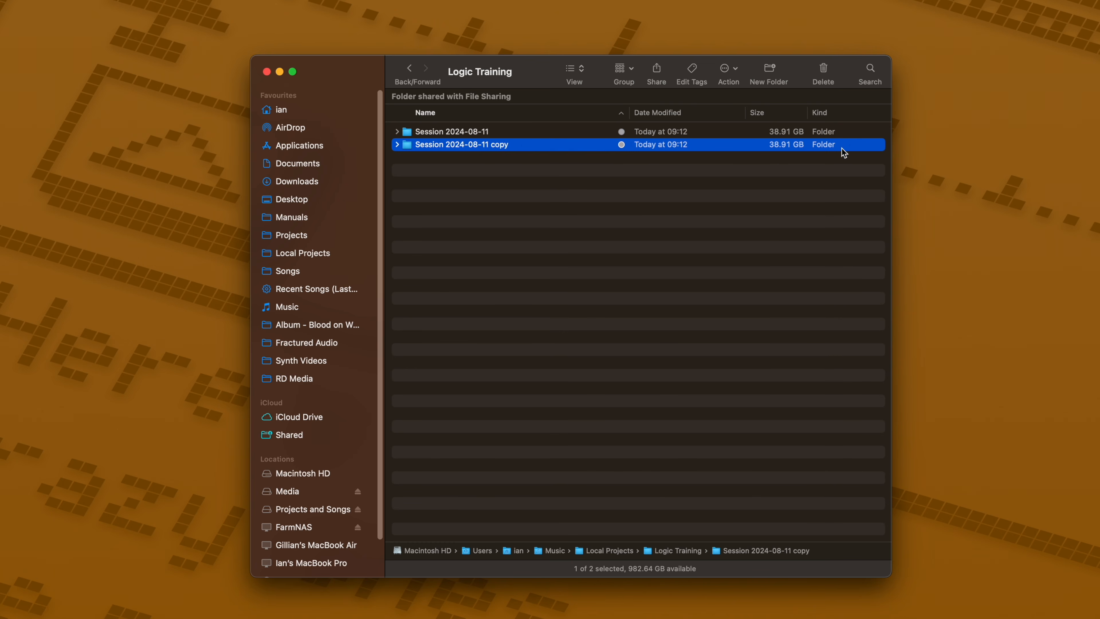
click(490, 207)
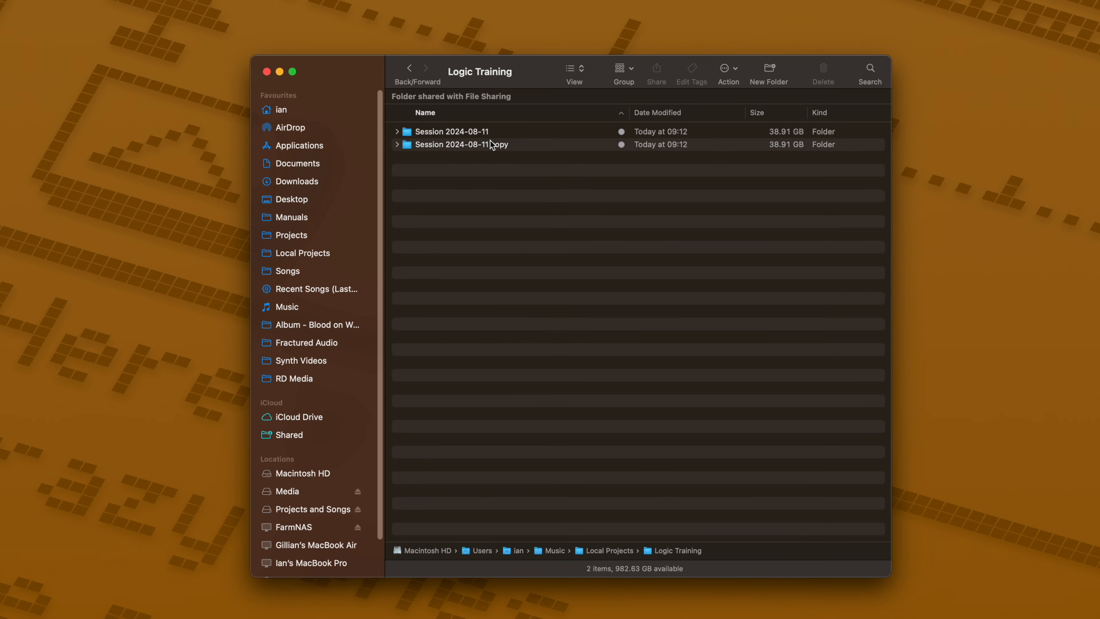
Rename the duplicated folder as Session 2024-08-11 One Song.
click(500, 146)
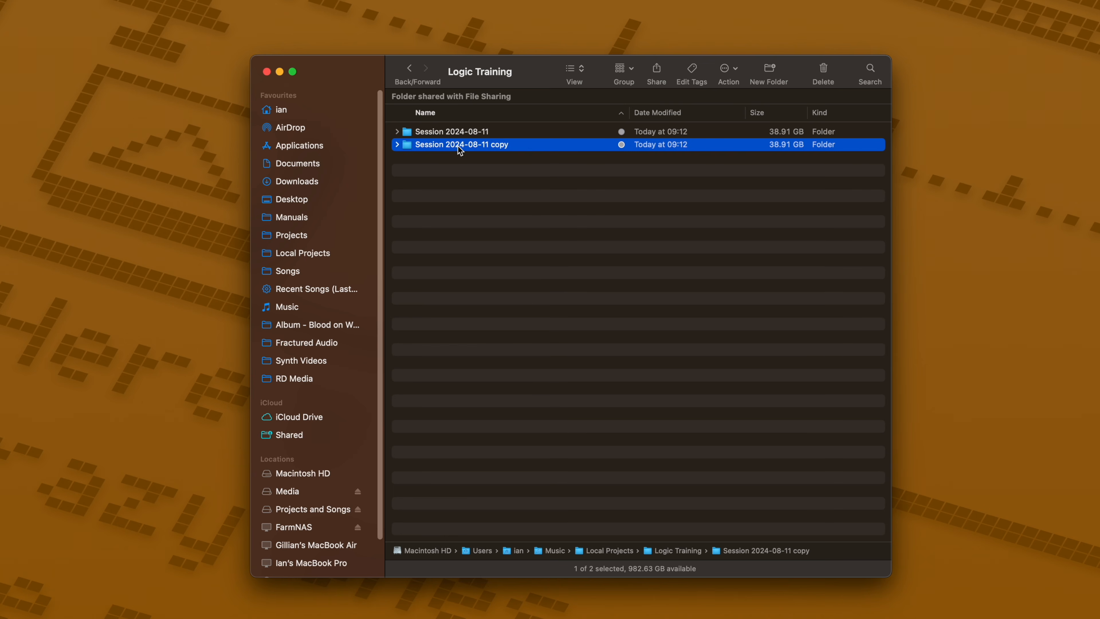
key(Return)
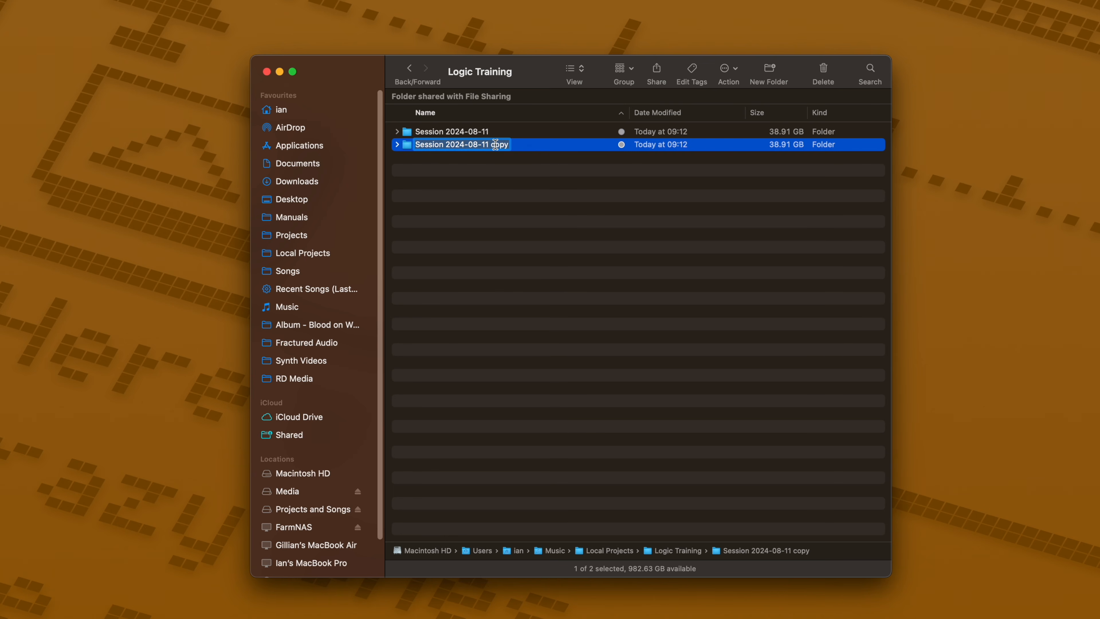
double_click(495, 145)
text(Once)
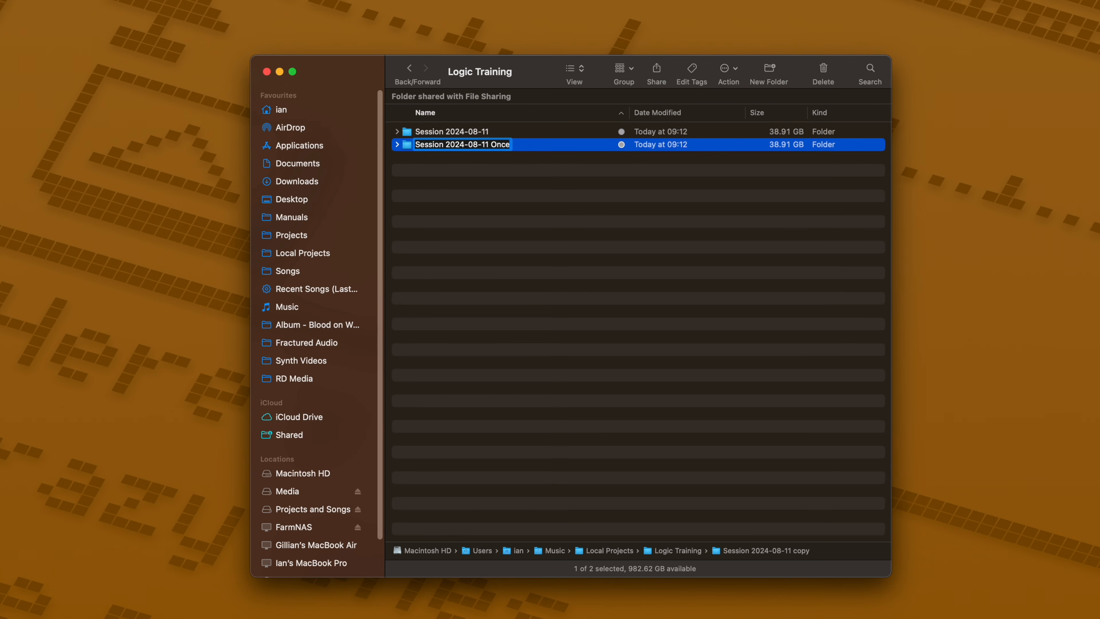
key(BackSpace)
key(BackSpace)
key(BackSpace)
key(BackSpace)
text(e Song)
key(Return)
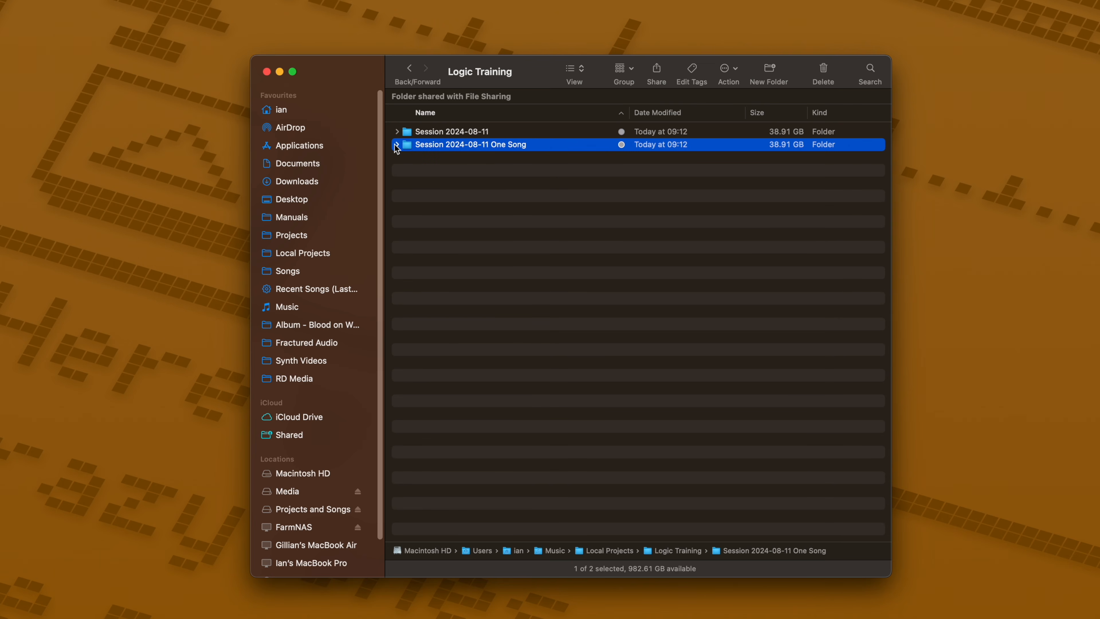
Open the session 2024-08-11 Logic Pro project inside the Session 2024-08-11 One Song folder.
click(396, 146)
click(451, 185)
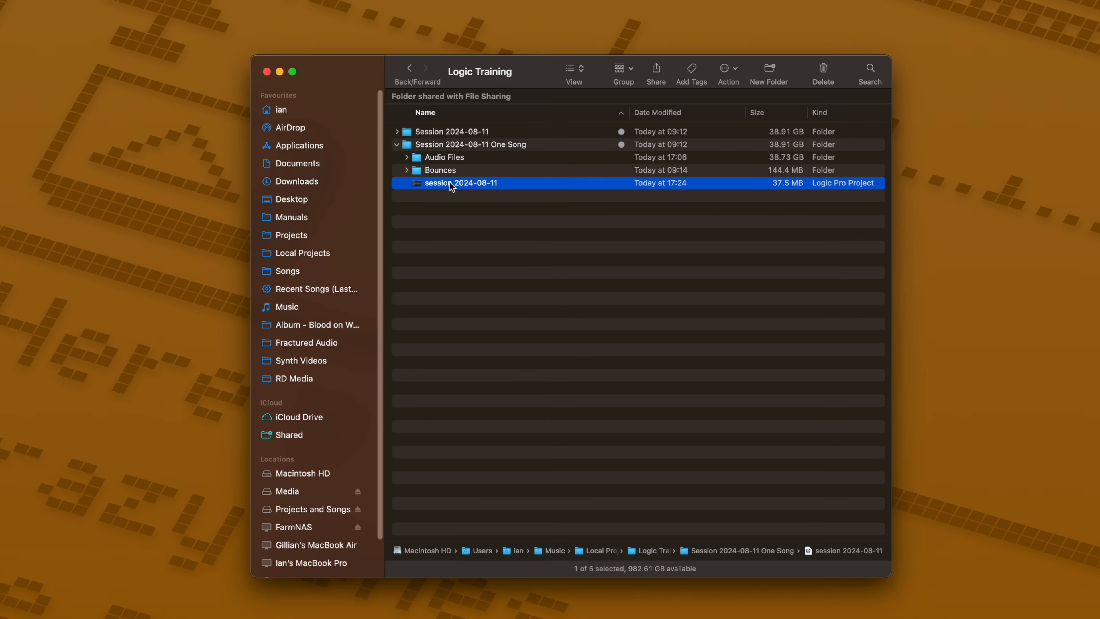
double_click(451, 184)
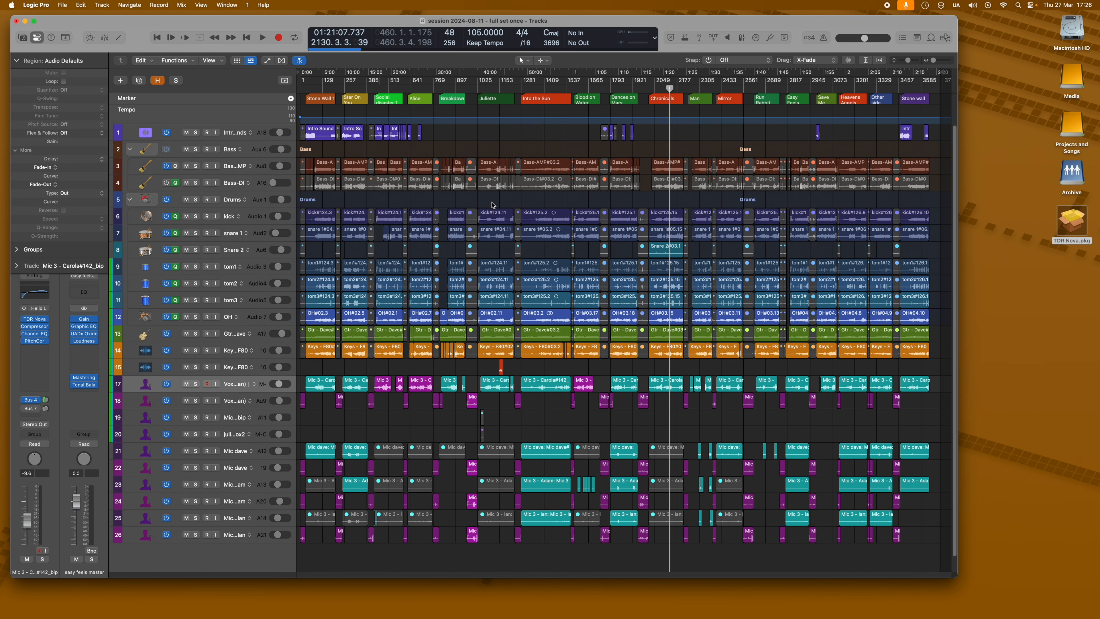
Play the full set at two spots in Into the Sun and one in Run Rabbit, and stop playback.
double_click(538, 88)
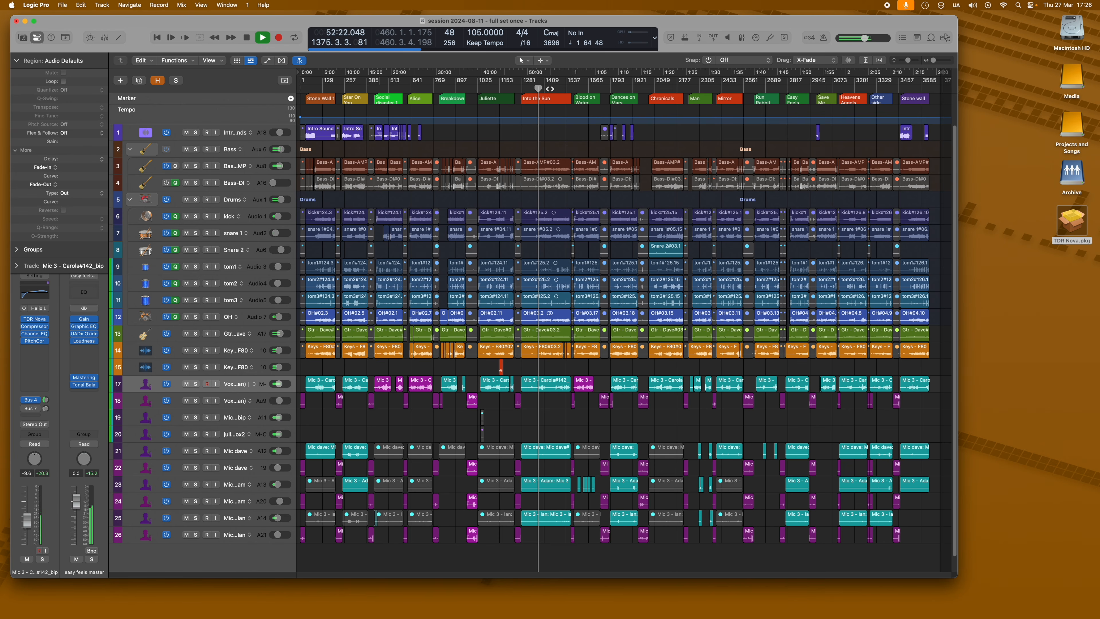
click(554, 89)
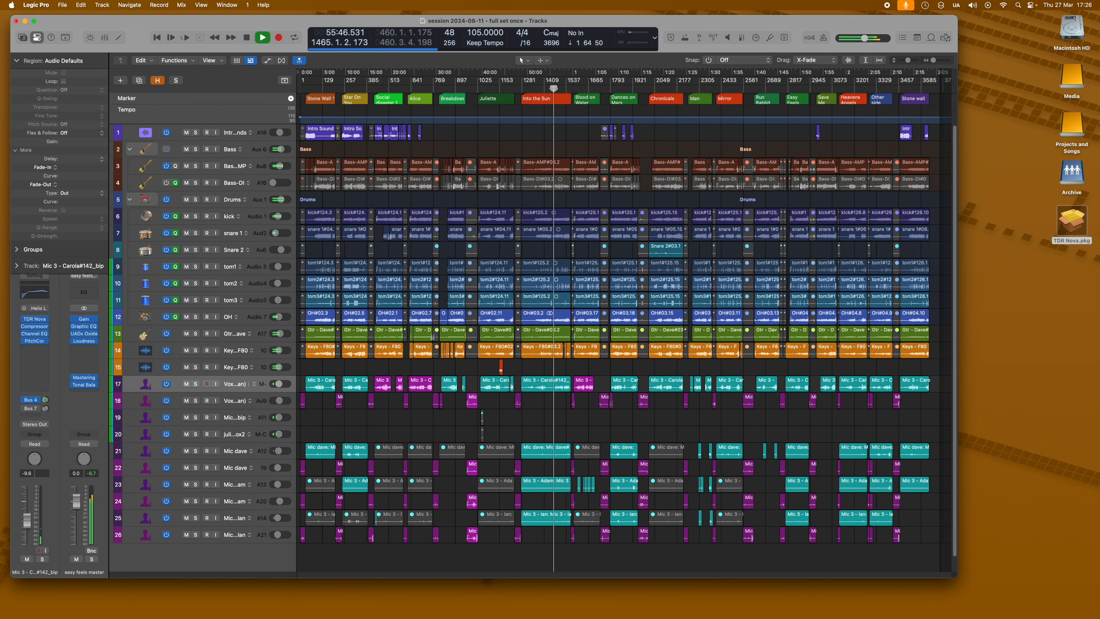
click(765, 89)
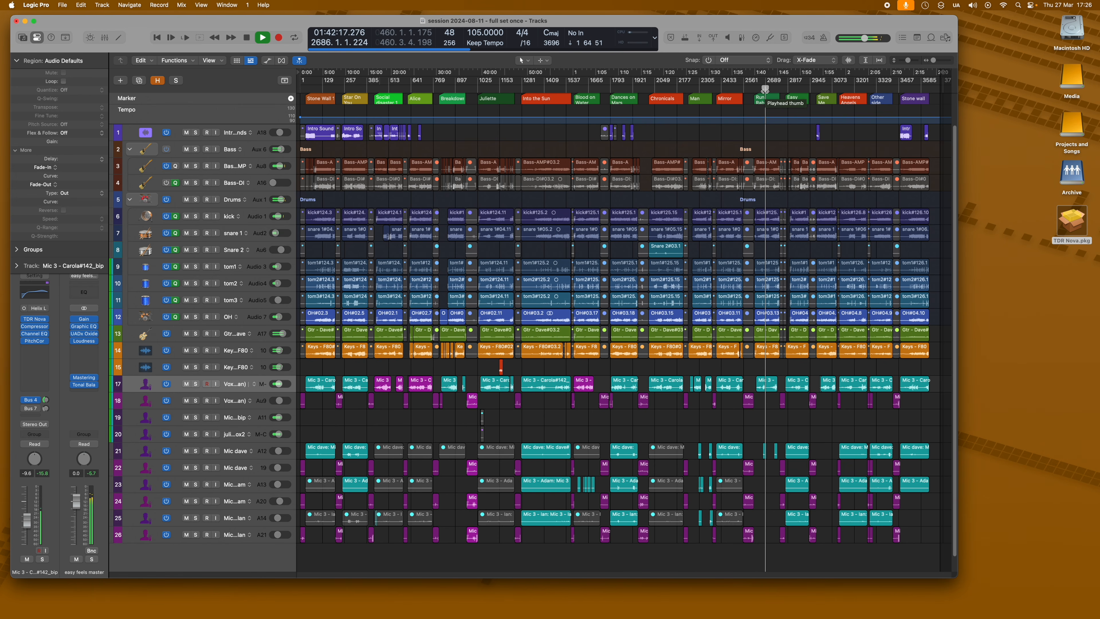
key(space)
Set the cycle range to the length of the Blood on Water marker.
click(589, 99)
drag(590, 99, 590, 89)
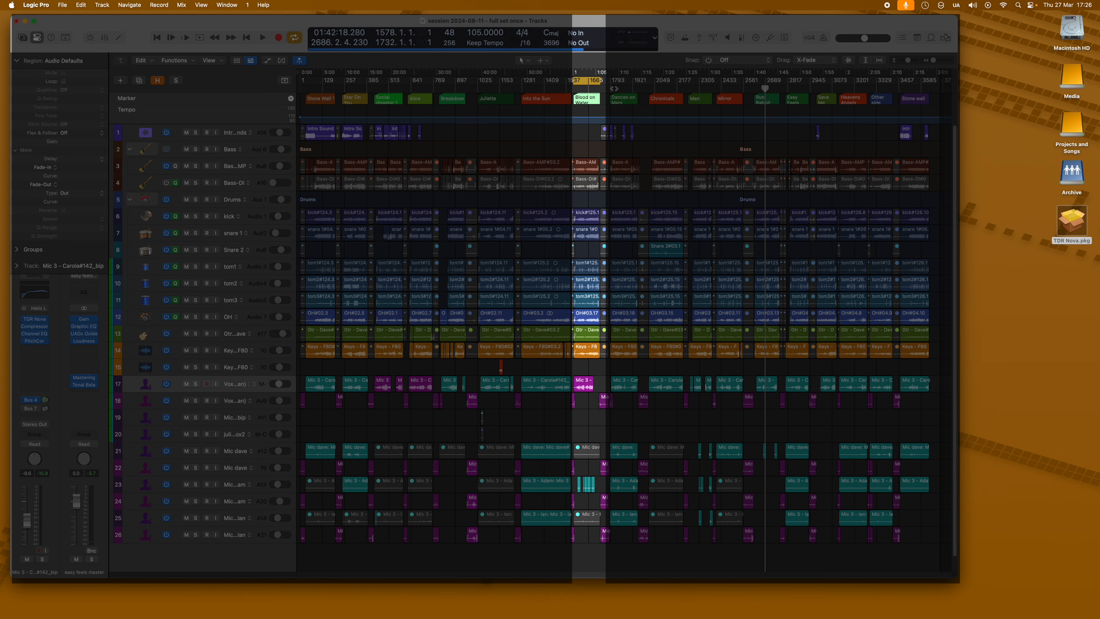
scroll(575, 81, up, 5)
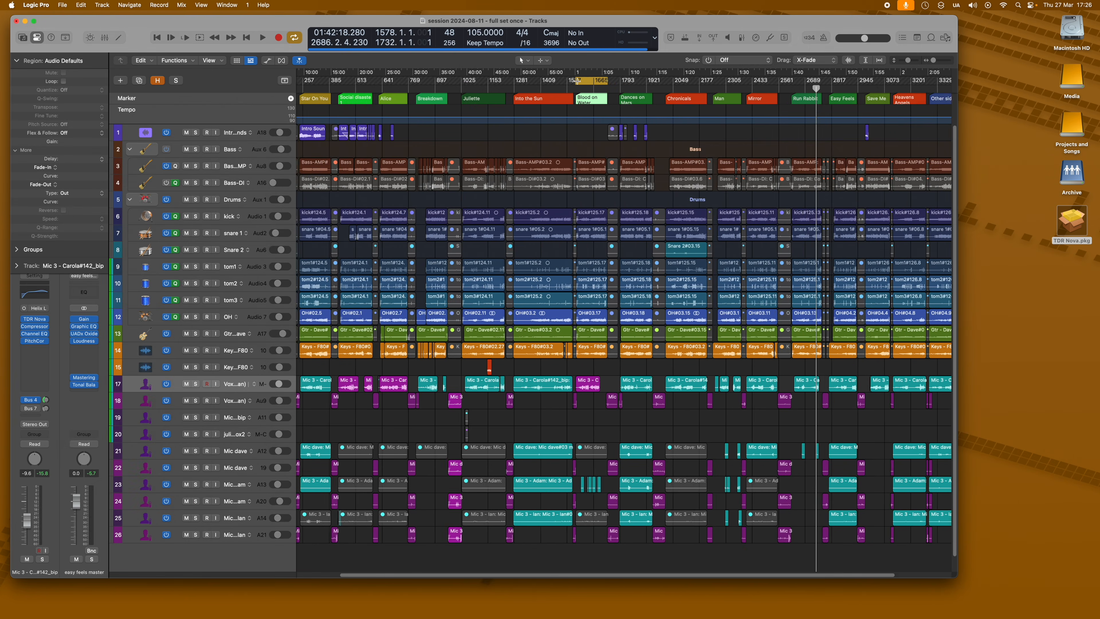
Set the cycle range from the end of Blood on Water, about bar 1732, to the project end at bar 3696.
scroll(577, 80, up, 2)
drag(628, 81, 809, 83)
scroll(712, 100, down, 3)
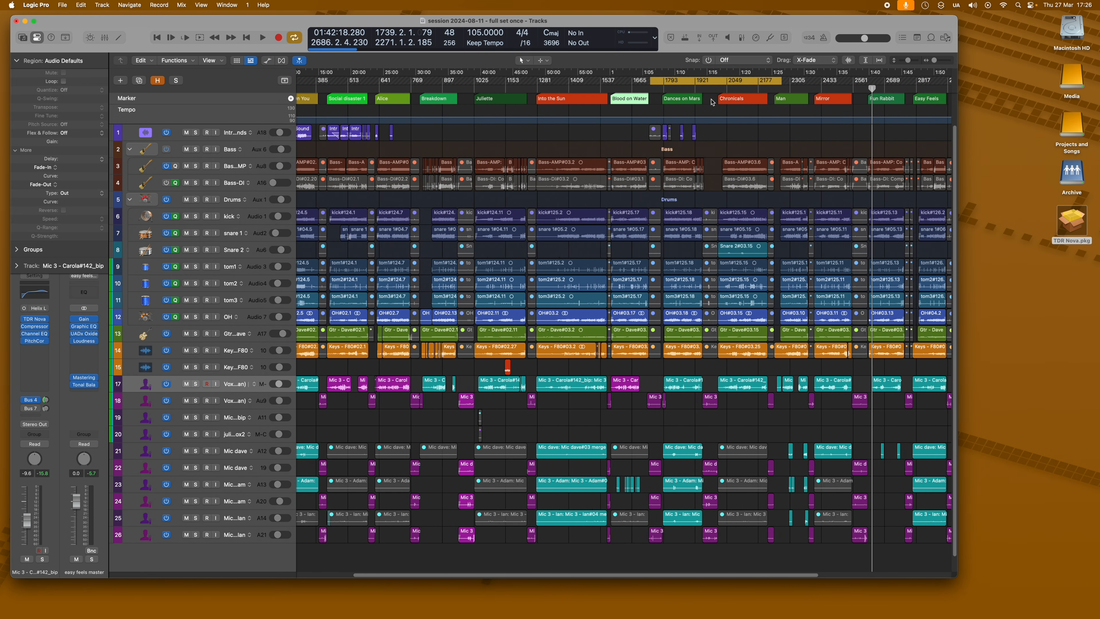
scroll(711, 102, down, 3)
drag(695, 81, 948, 82)
drag(605, 80, 617, 81)
scroll(602, 125, up, 2)
scroll(602, 124, up, 5)
click(645, 82)
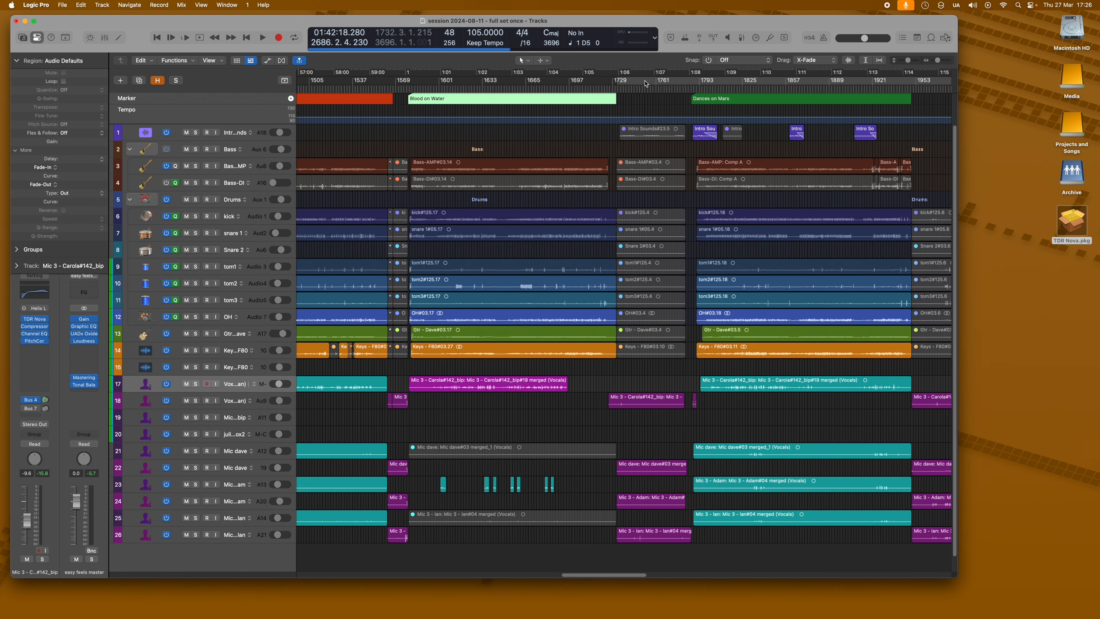
click(646, 81)
click(649, 105)
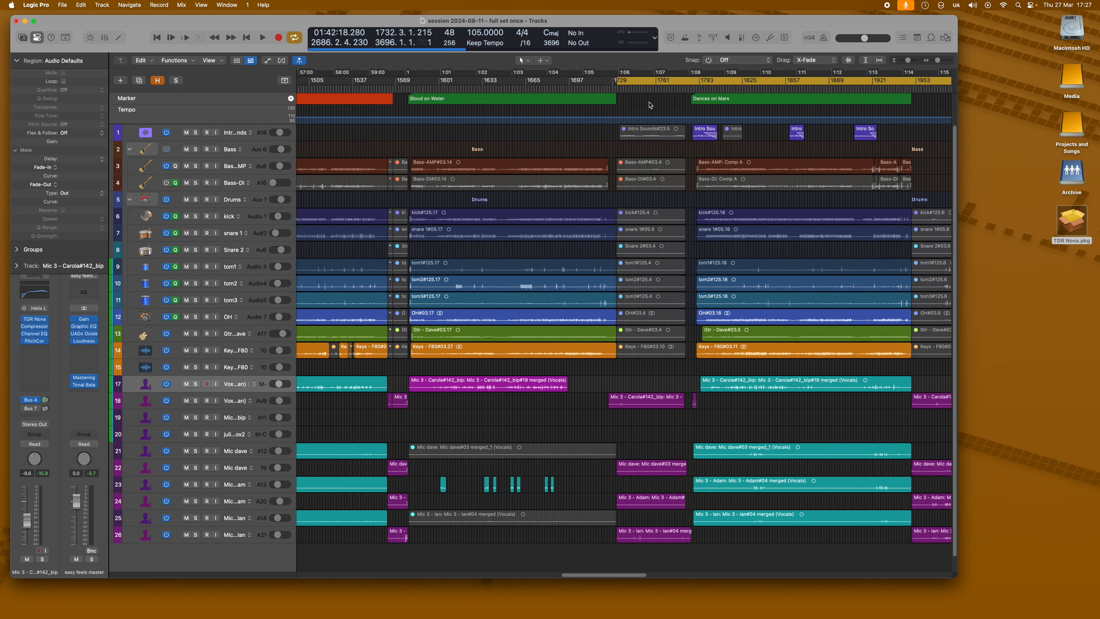
Cut the section between the locators to remove all songs and markers after Blood on Water.
key(super+BackSpace)
drag(647, 153, 619, 555)
key(BackSpace)
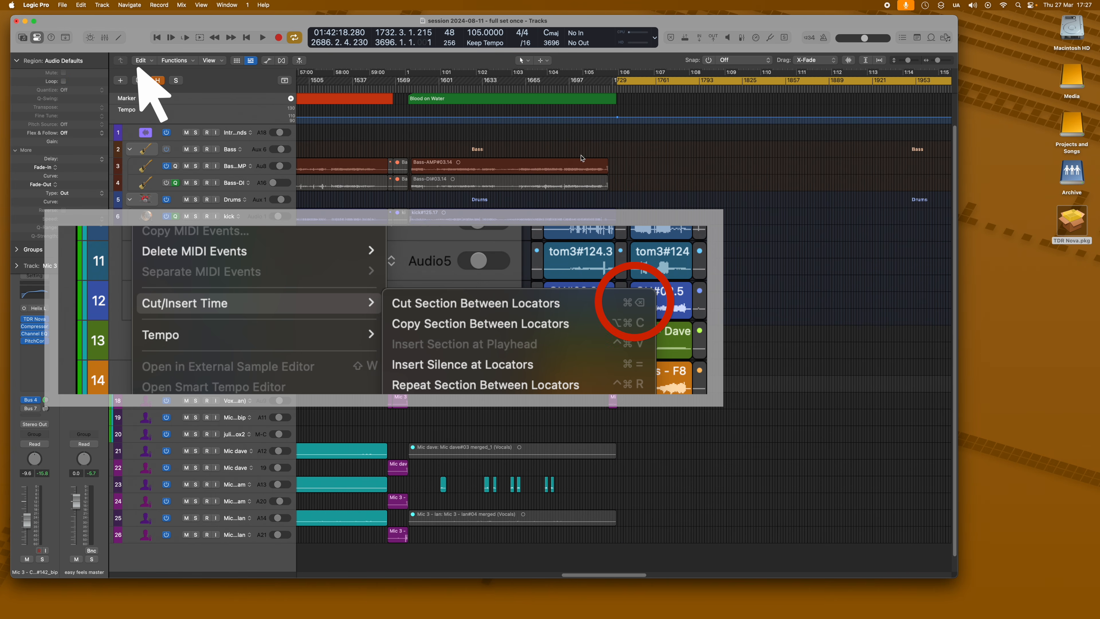
Set the cycle range from bar 1 to about bar 1578, just before the Blood on Water regions.
key(super+Up)
key(super+Up)
scroll(584, 185, down, 10)
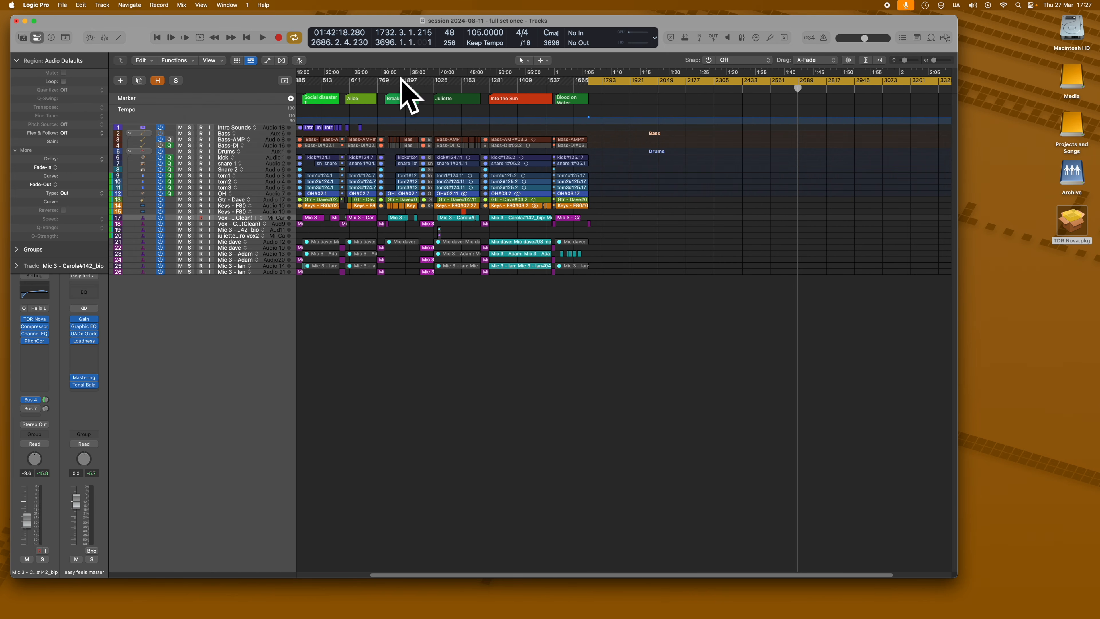
scroll(346, 83, left, 5)
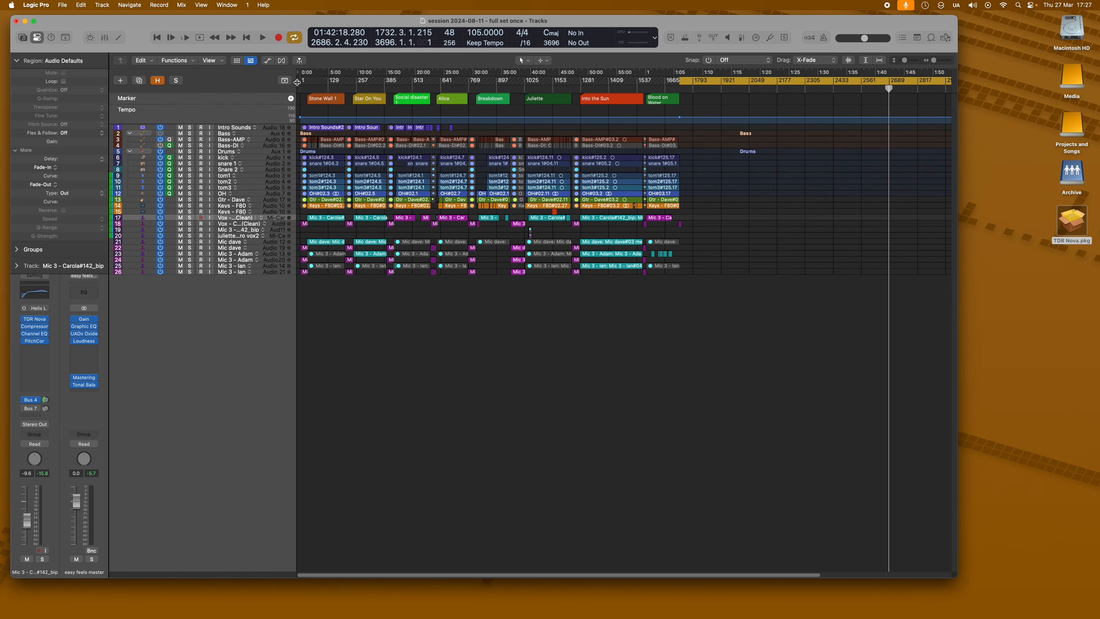
drag(299, 82, 647, 108)
click(646, 89)
key(super+Right)
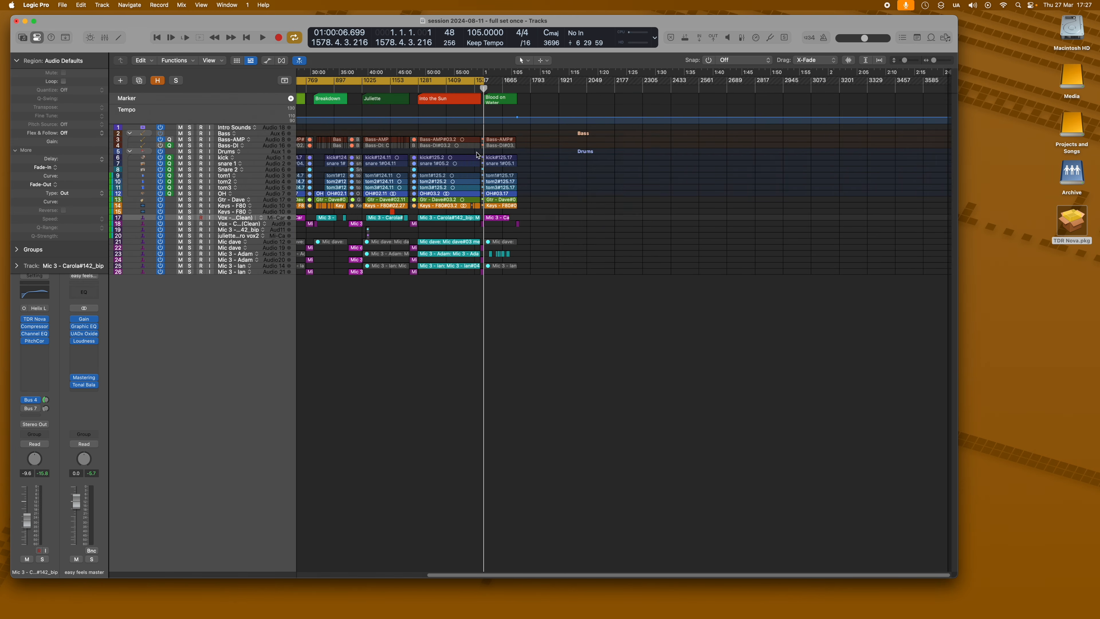
Fine-tune the cycle end to 1578 2 1 65 and align the start of the Blood on Water marker with it.
scroll(475, 152, up, 15)
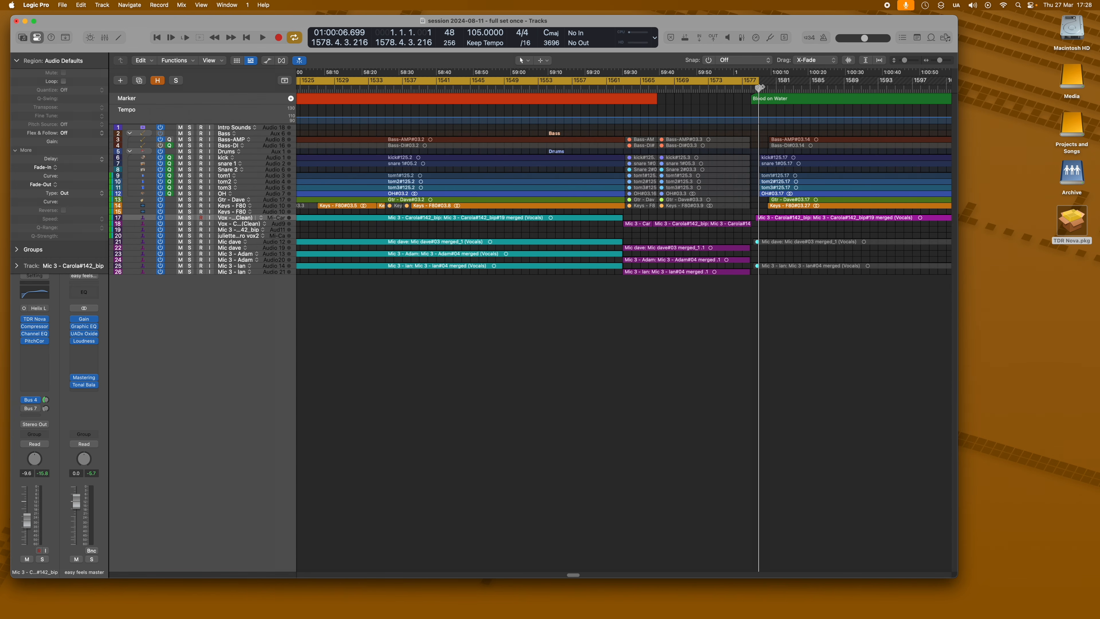
drag(758, 83, 754, 85)
click(753, 99)
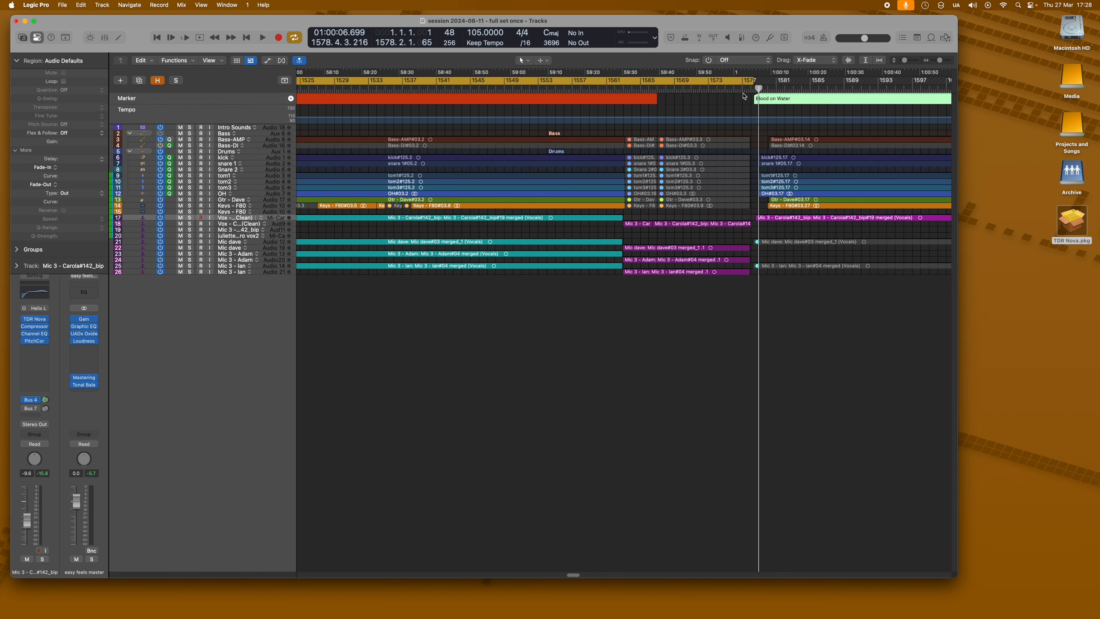
key(Return)
key(space)
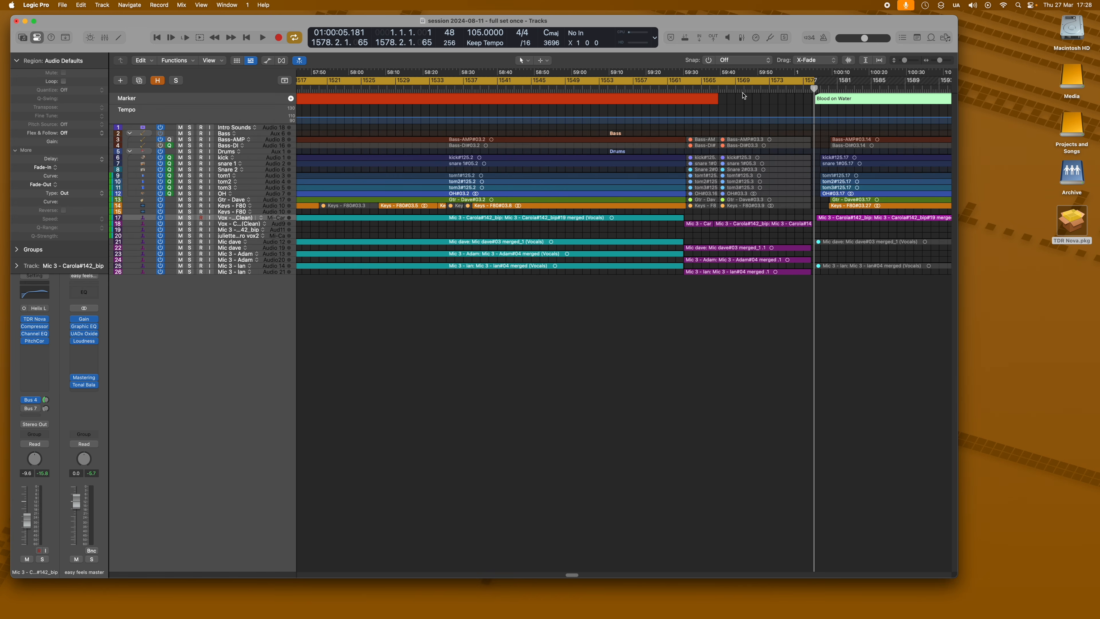
Cut the section between the locators so Blood on Water begins at bar 1, and turn off cycle mode.
key(super+BackSpace)
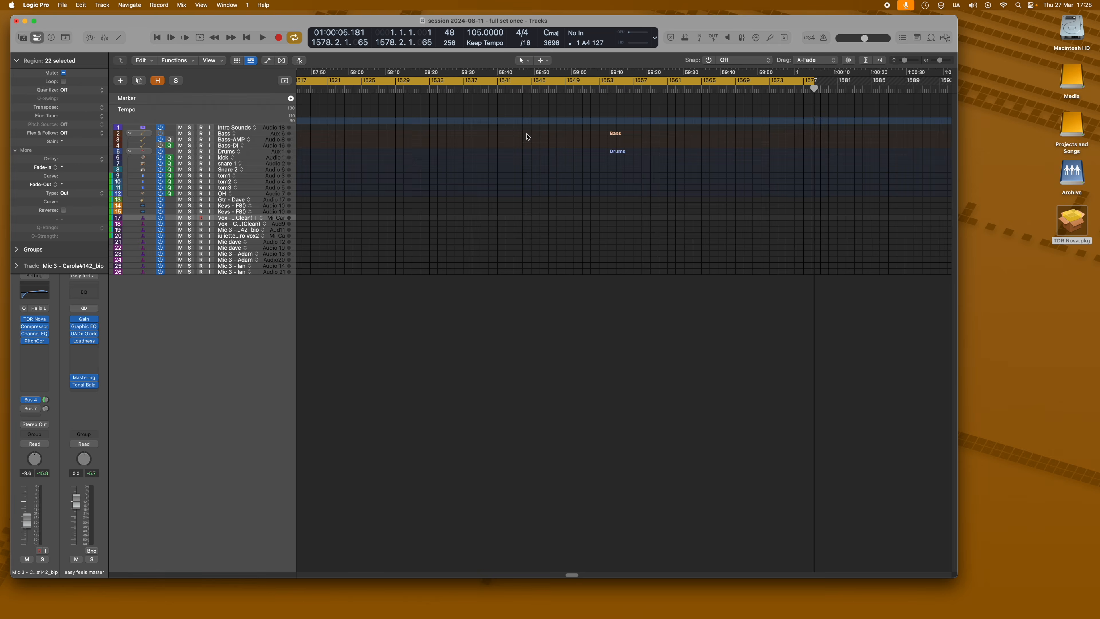
key(super+z)
key(Return)
key(super+Left)
key(super+Left)
key(super+Left)
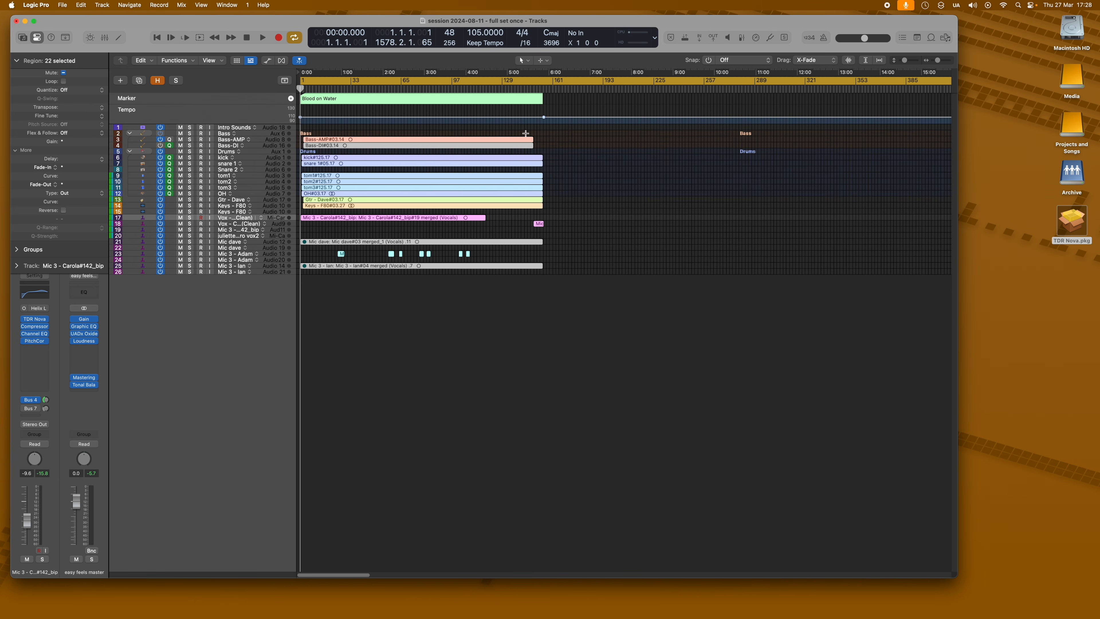
click(553, 84)
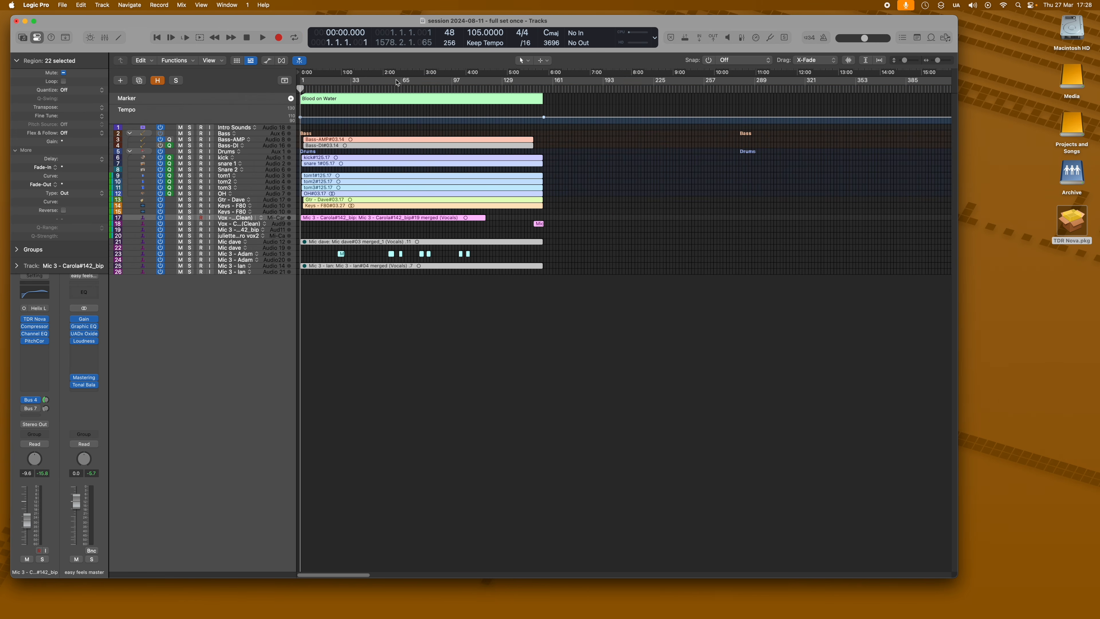
Set the project end to bar 140.
key(super+Left)
key(super+Left)
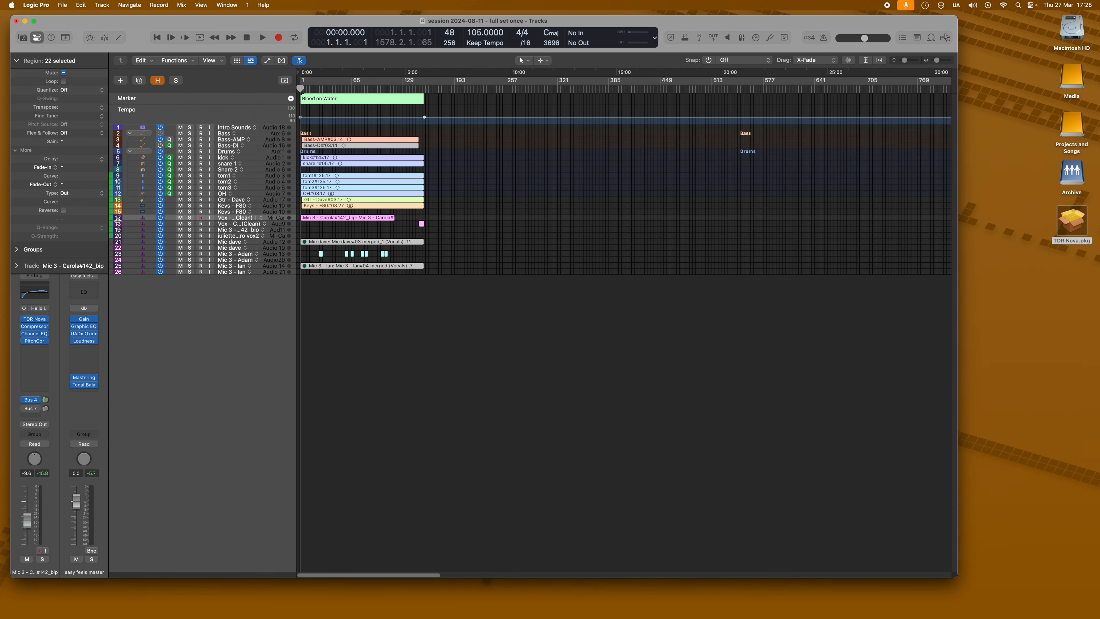
click(431, 89)
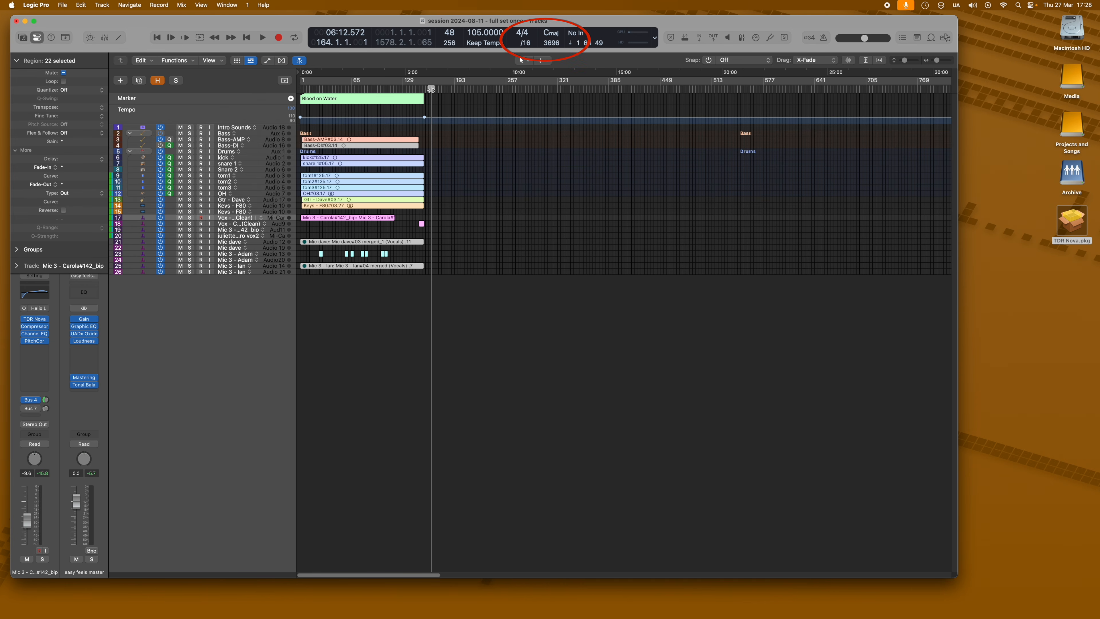
double_click(551, 42)
text(140)
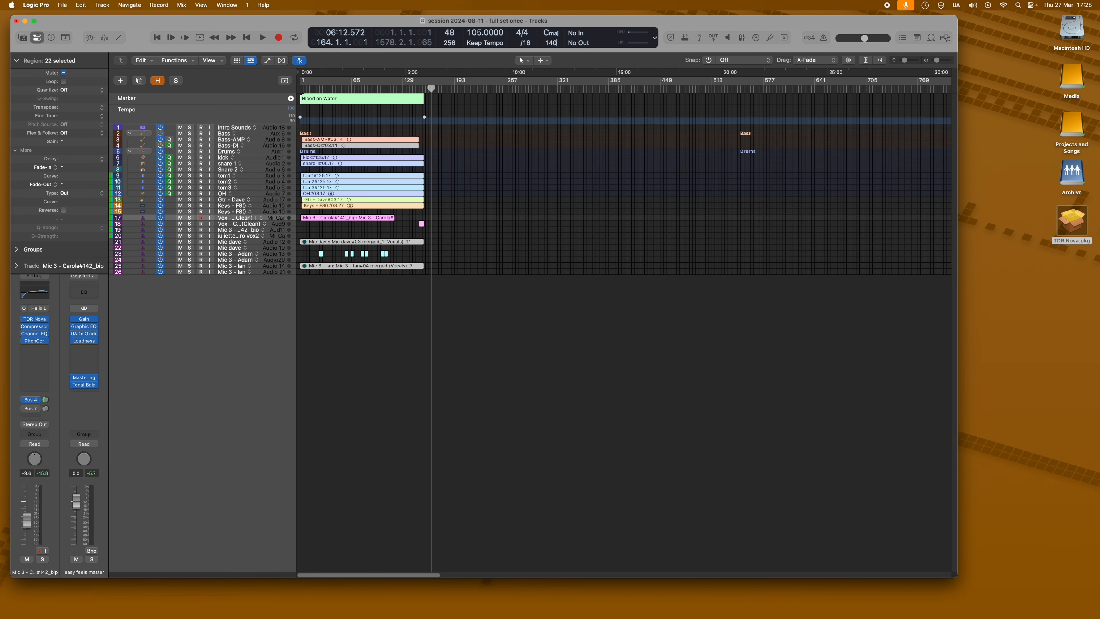
key(Return)
key(space)
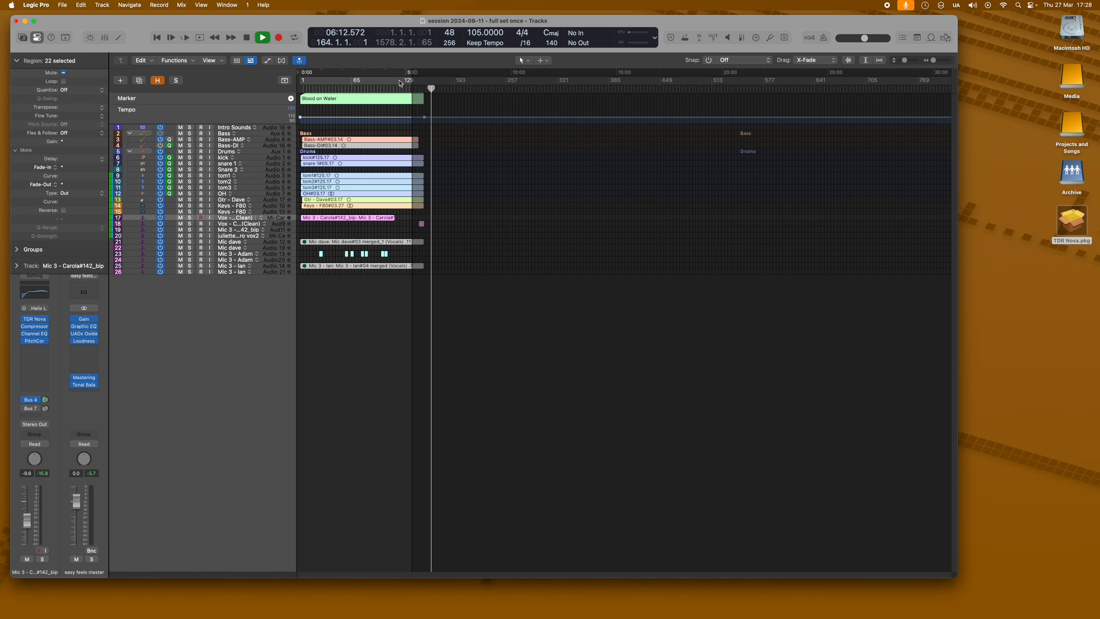
Extend the project end to bar 167, just past the song's last region, and fit the whole song in view.
drag(412, 73, 436, 73)
click(455, 167)
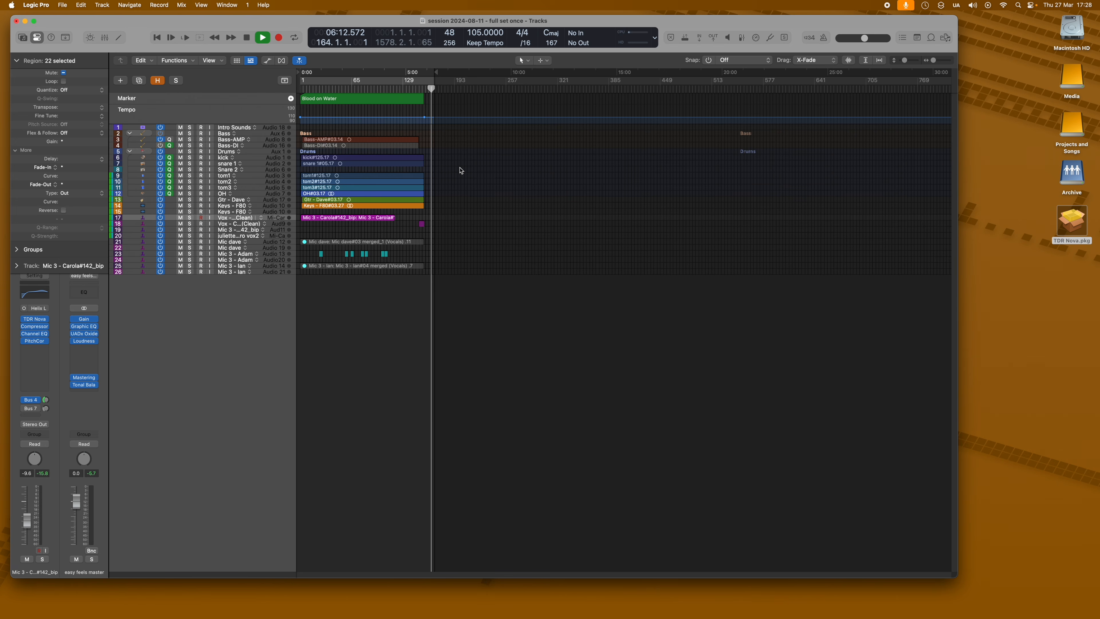
key(z)
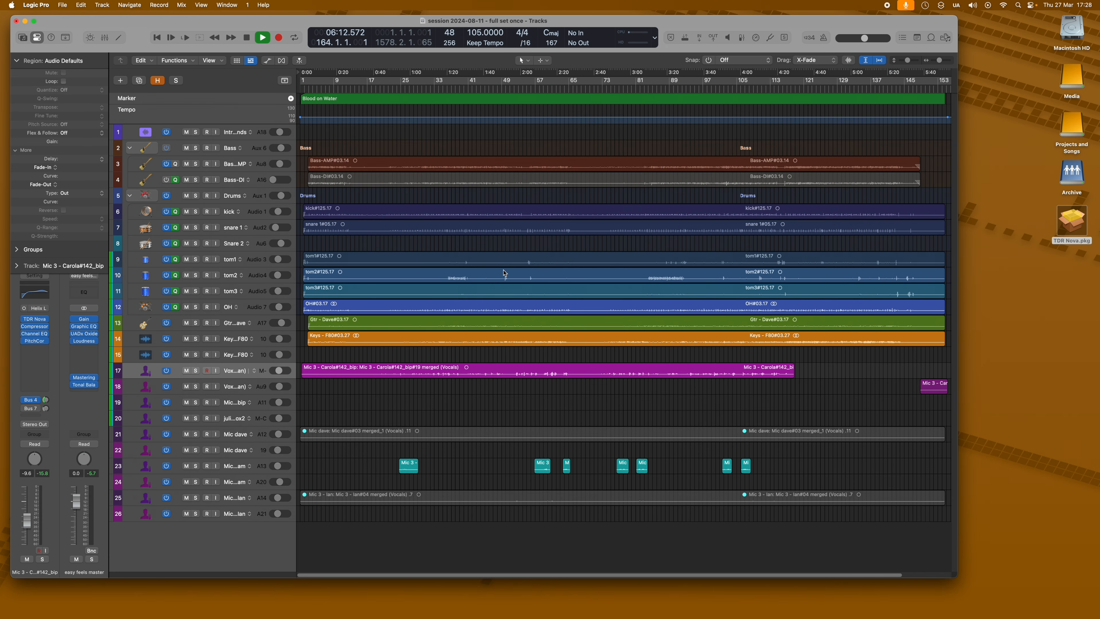
Play back the isolated song from about bar 41 and again from about bar 65.
click(472, 87)
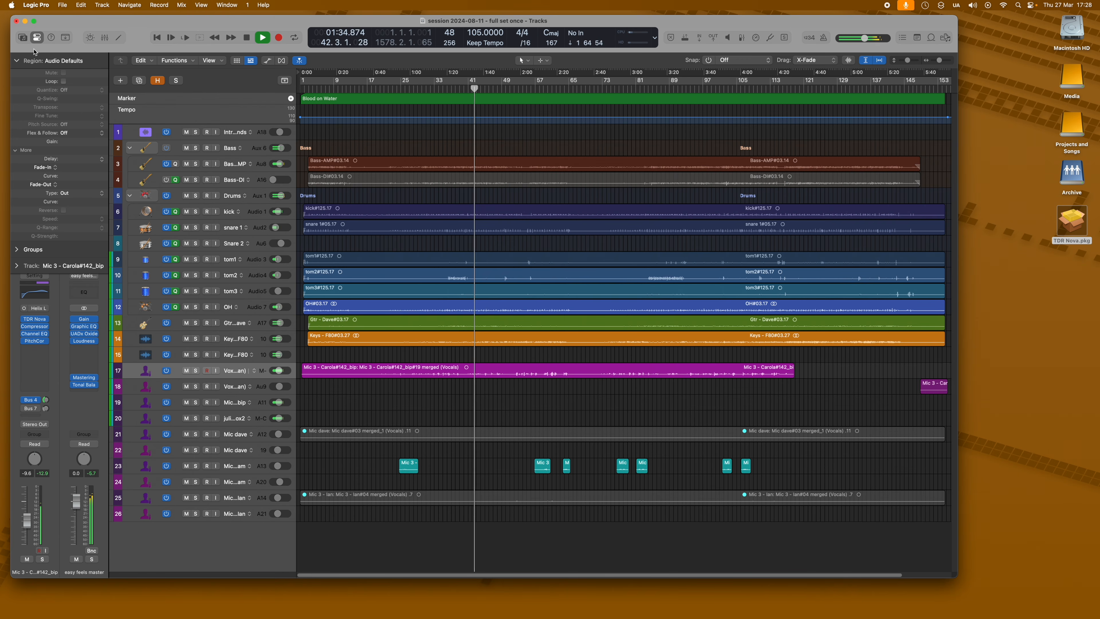
key(space)
click(568, 87)
key(space)
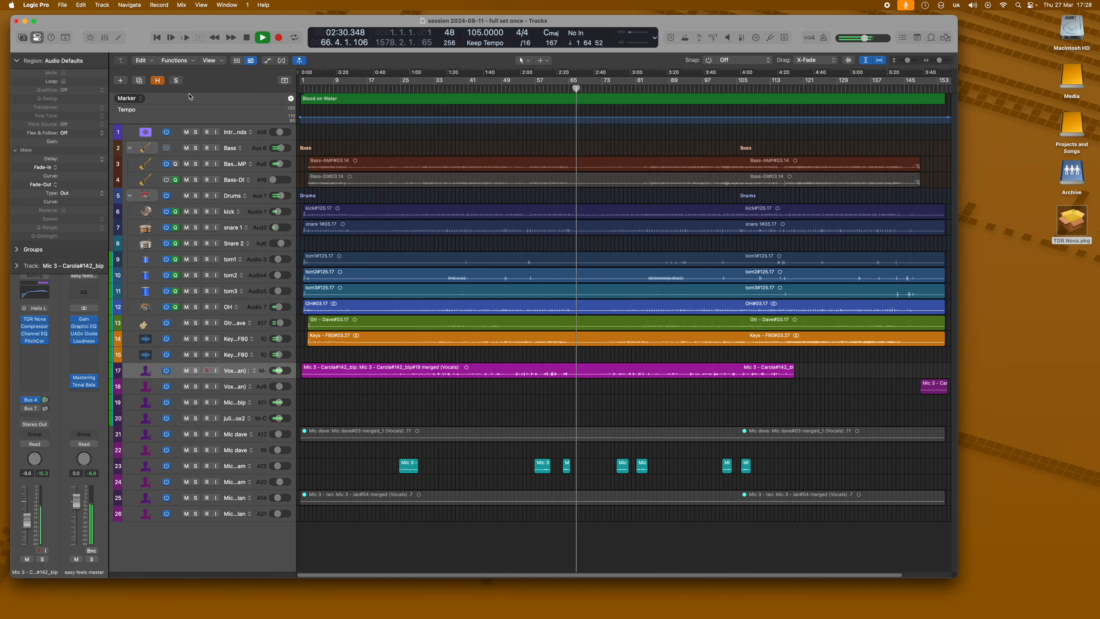
Stop playback, and close the project with its changes saved.
key(space)
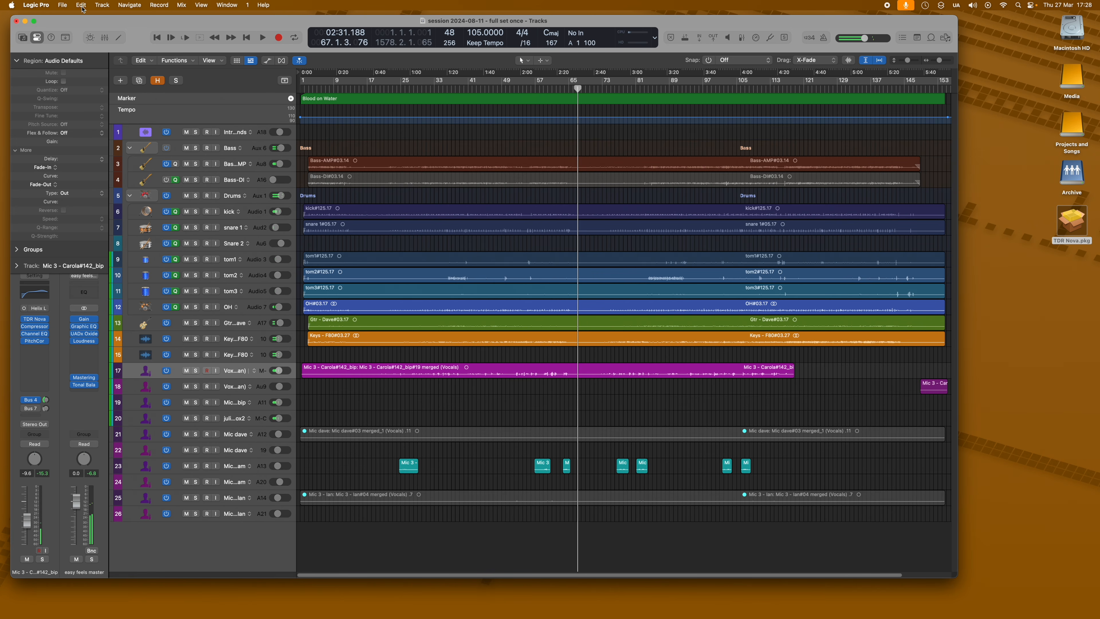
click(64, 4)
click(64, 5)
click(61, 5)
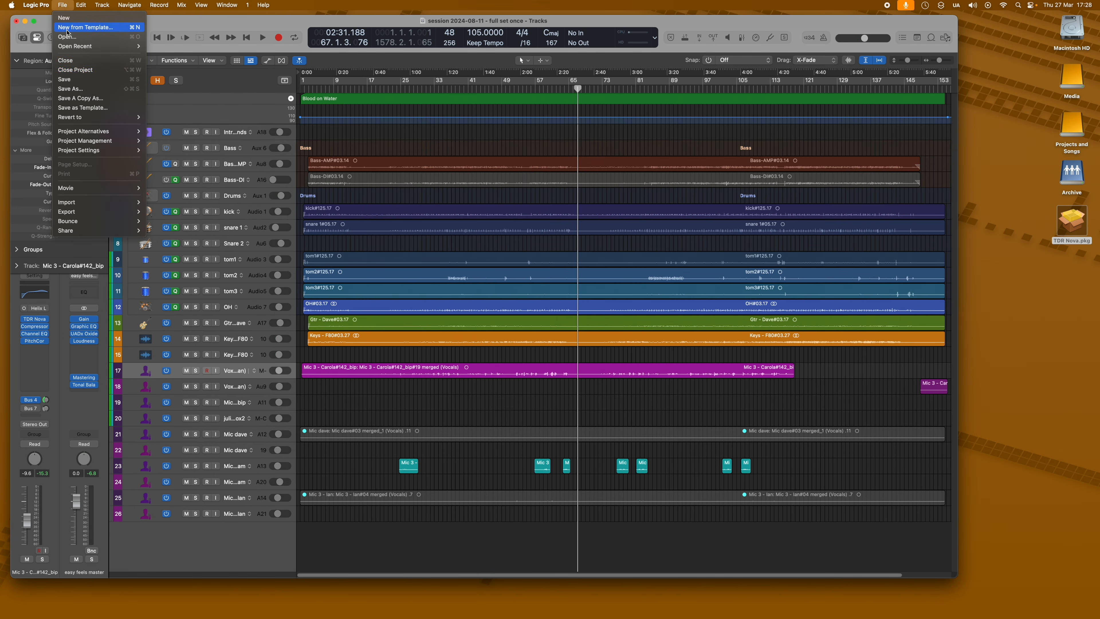
click(80, 72)
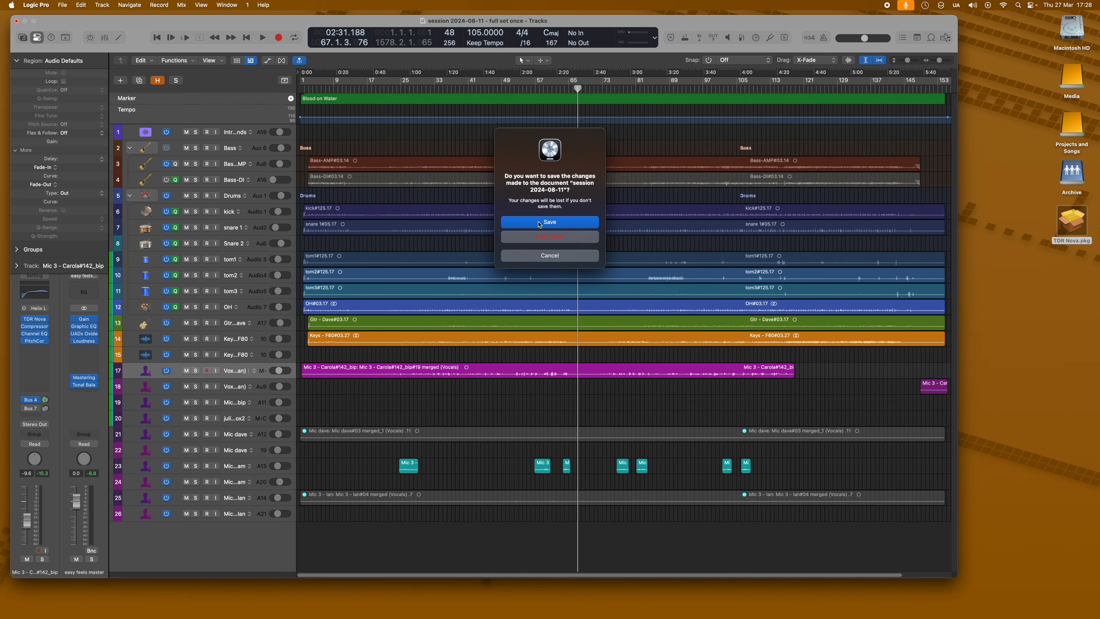
click(539, 223)
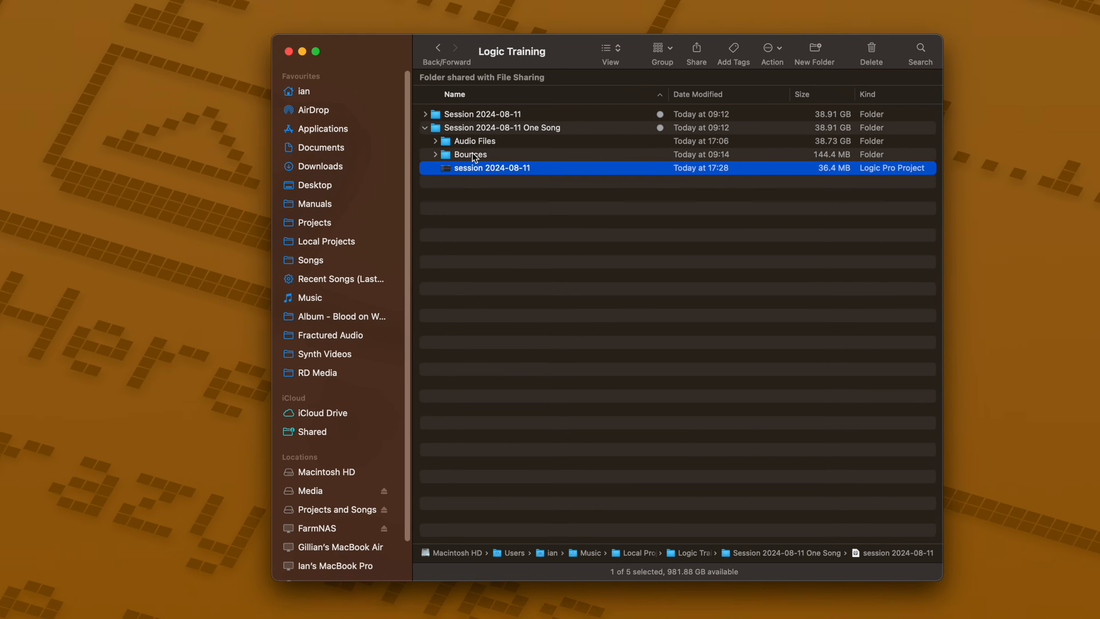
Compare the sizes of the two session folders, and rename and reopen the One Song project as session 2024-08-11 Blood on Water.
click(425, 127)
click(806, 113)
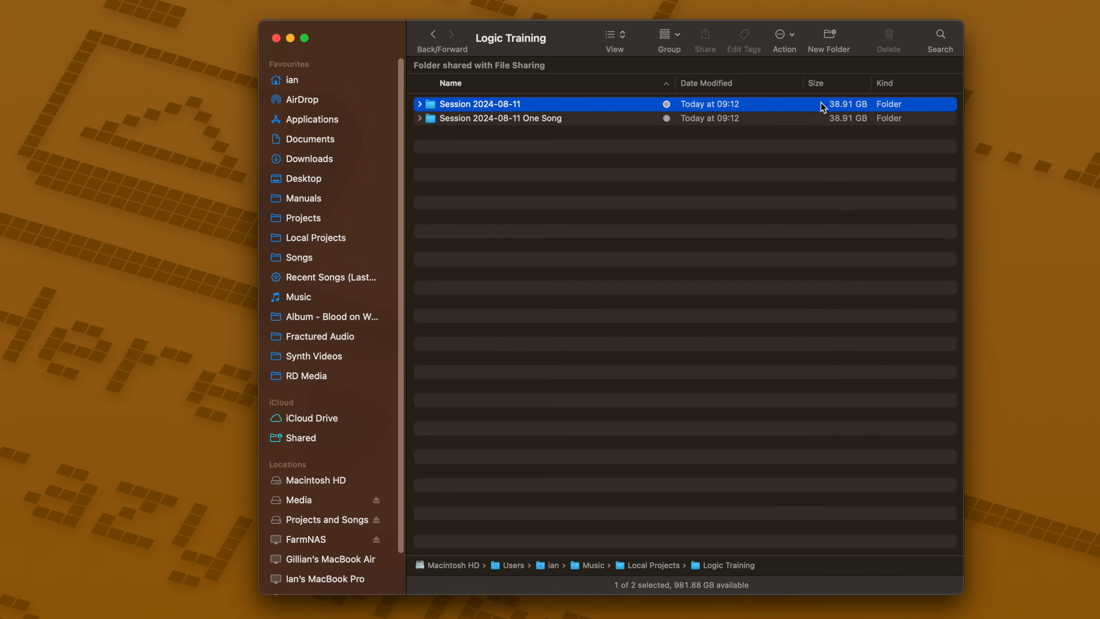
click(822, 119)
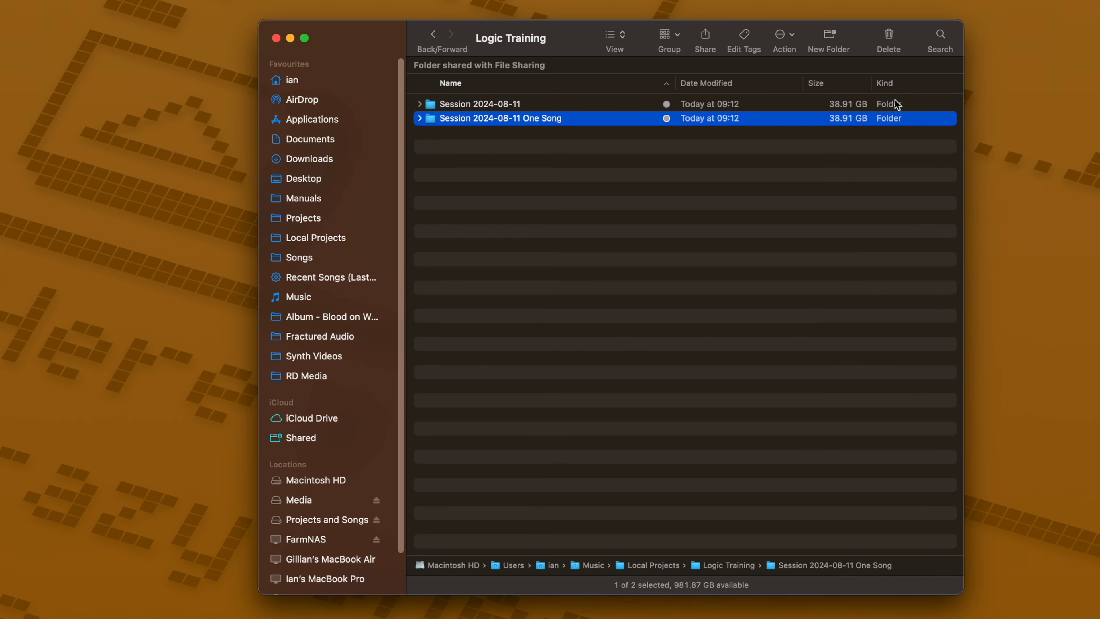
click(420, 118)
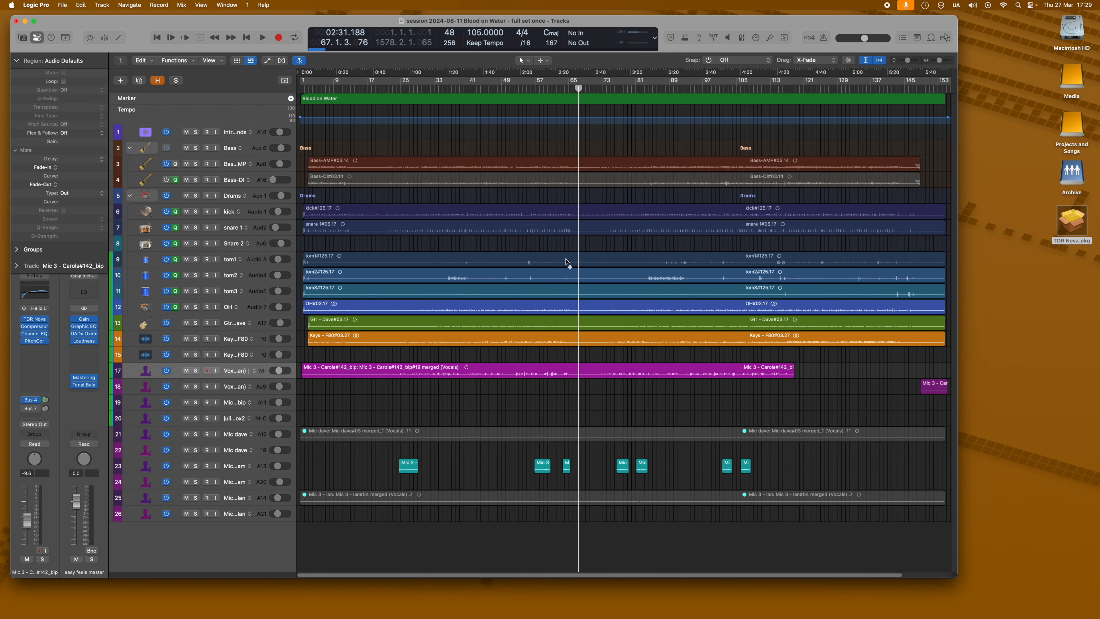
Show the project's audio file list, look through its files, and enlarge the window to fit more of them.
click(946, 39)
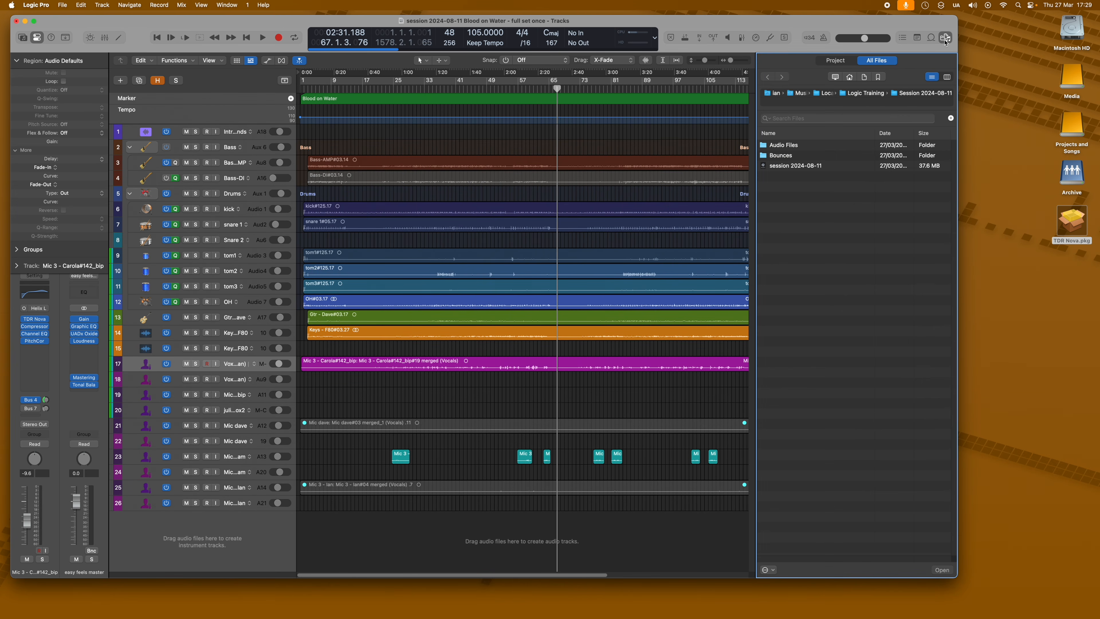
click(836, 61)
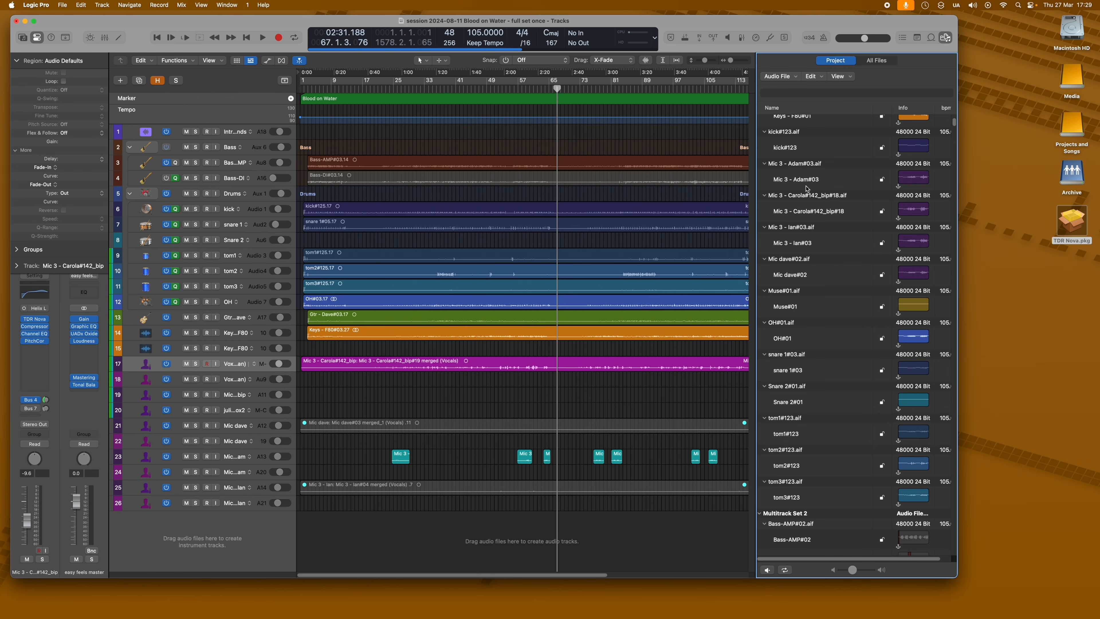
scroll(812, 237, down, 15)
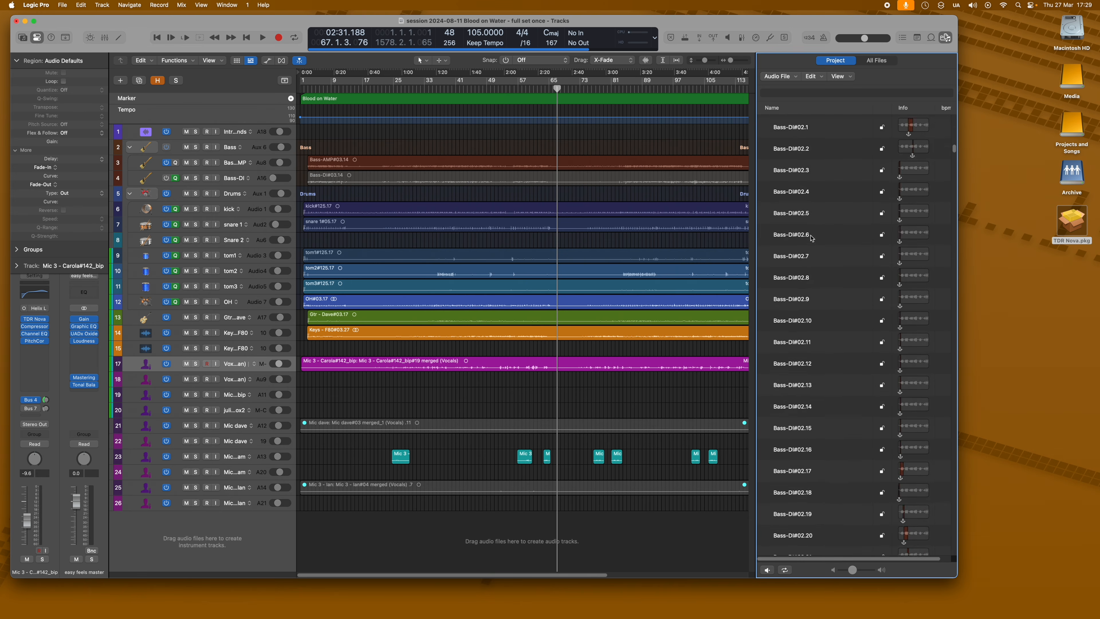
scroll(812, 238, down, 20)
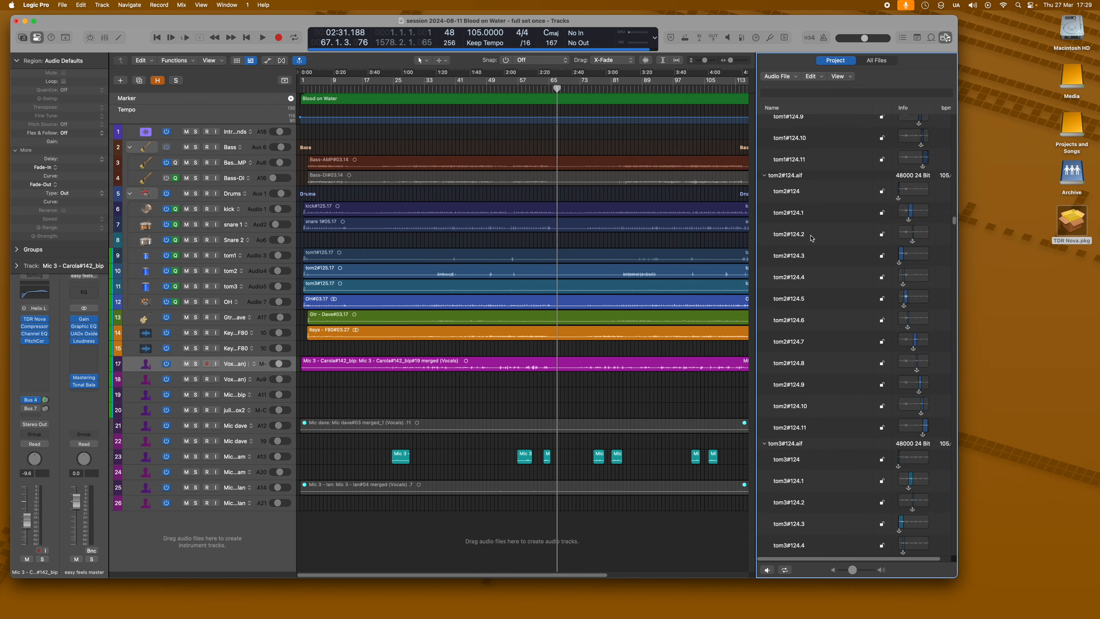
scroll(812, 238, down, 15)
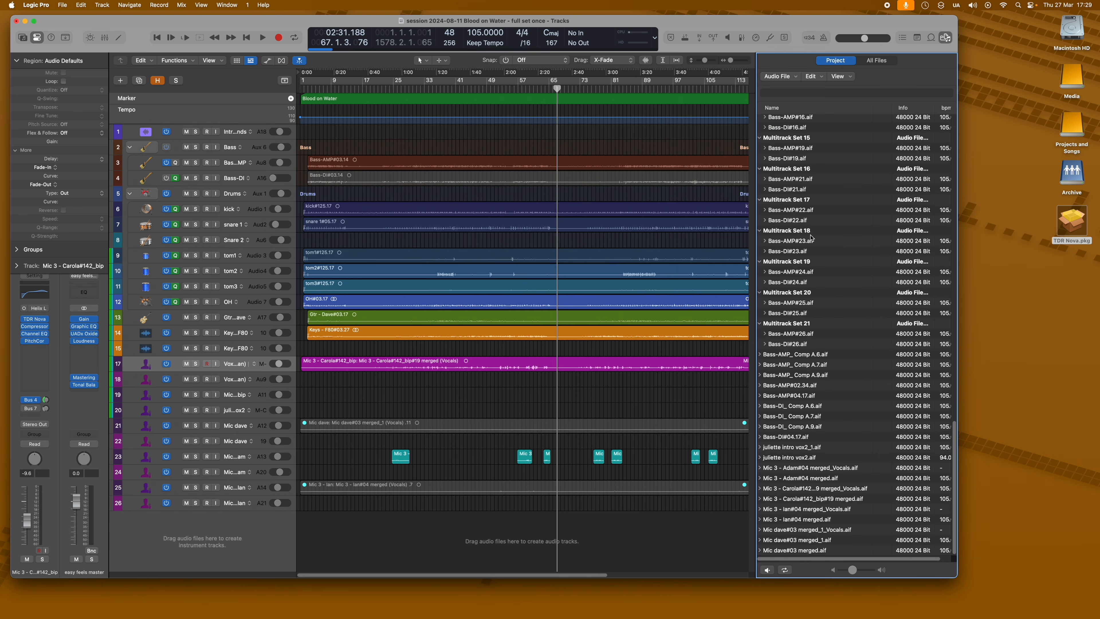
drag(953, 576, 1061, 607)
scroll(879, 182, up, 20)
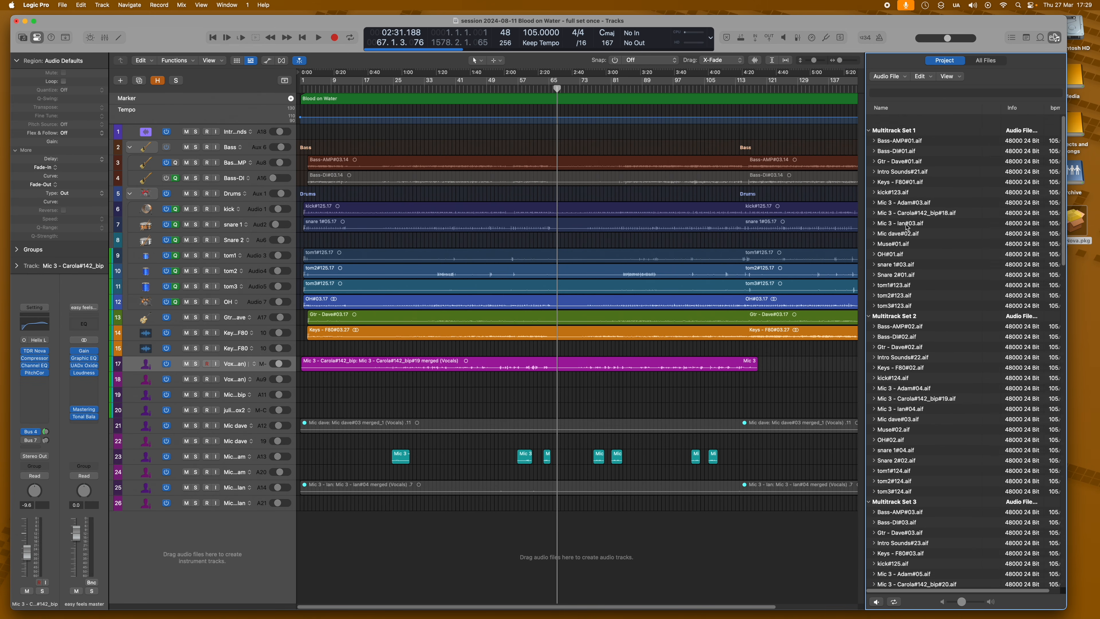
Select all unused audio files in the project's file list and delete them, and widen the list to show the file sizes.
click(923, 77)
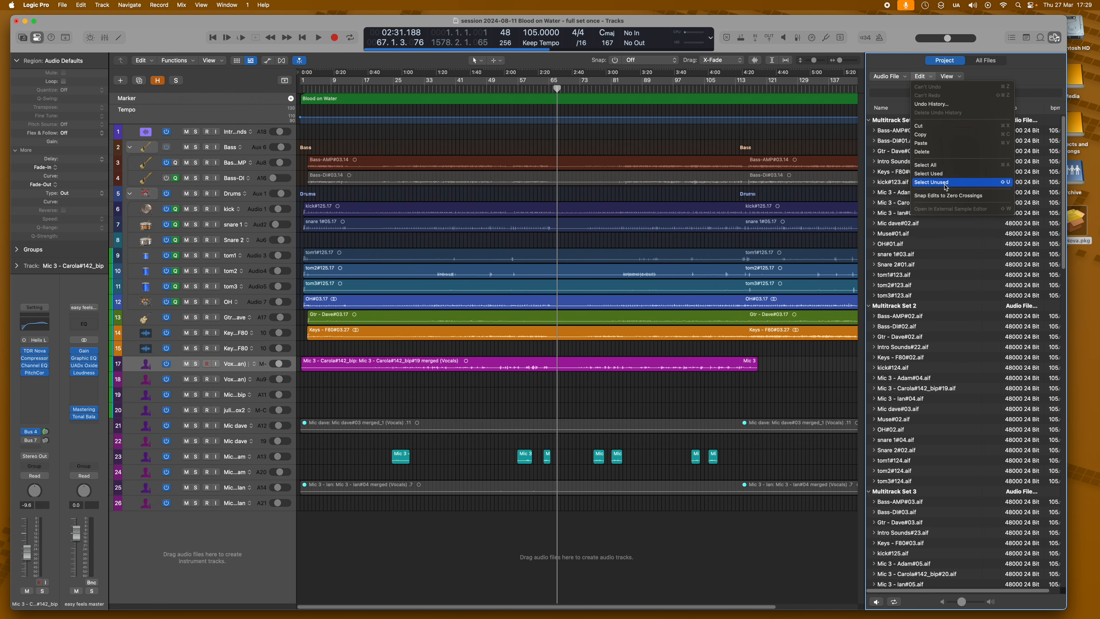
click(998, 185)
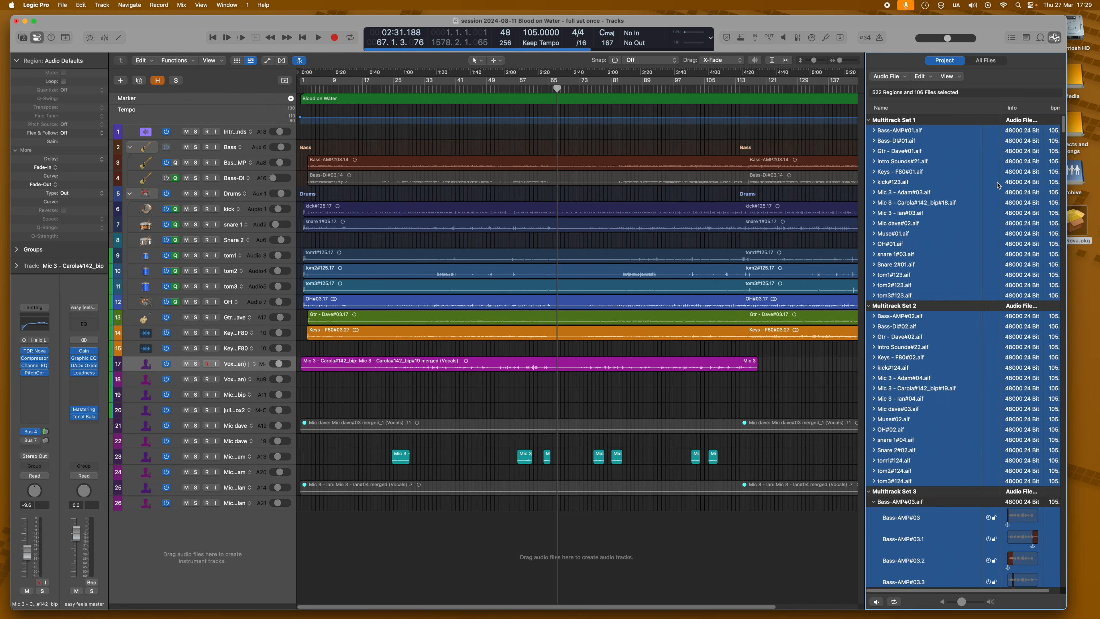
click(887, 76)
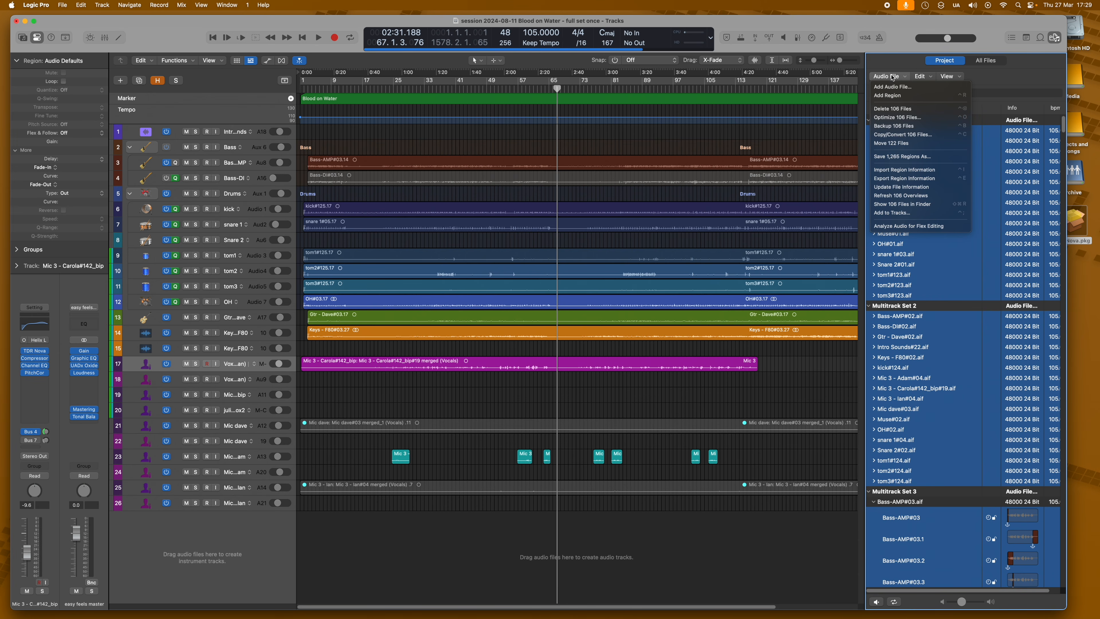
click(901, 109)
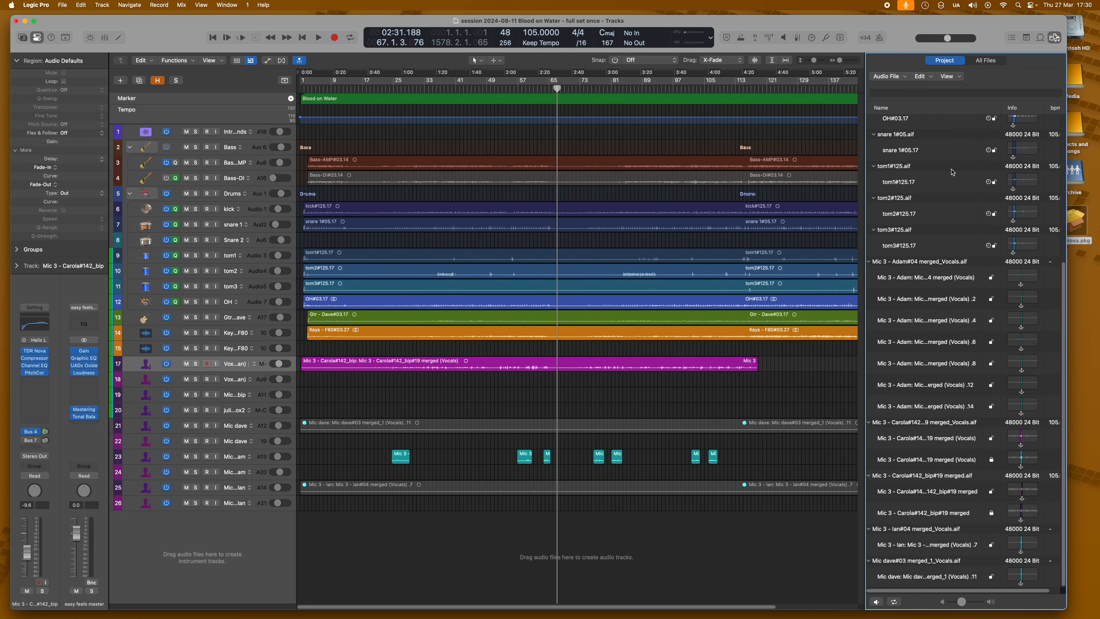
scroll(951, 172, down, 5)
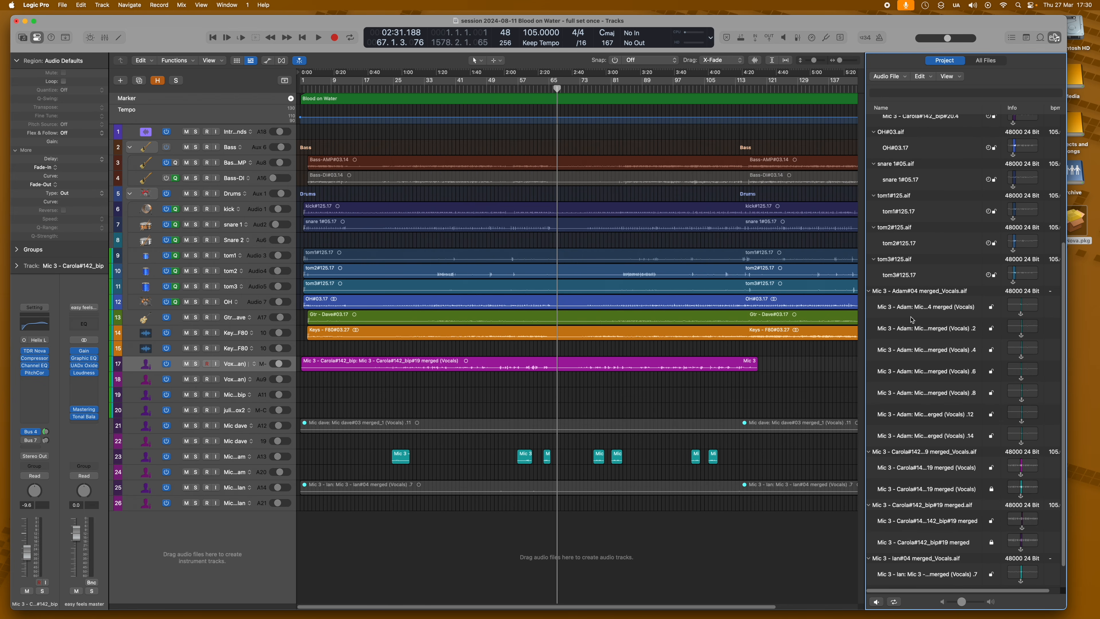
drag(864, 285, 796, 286)
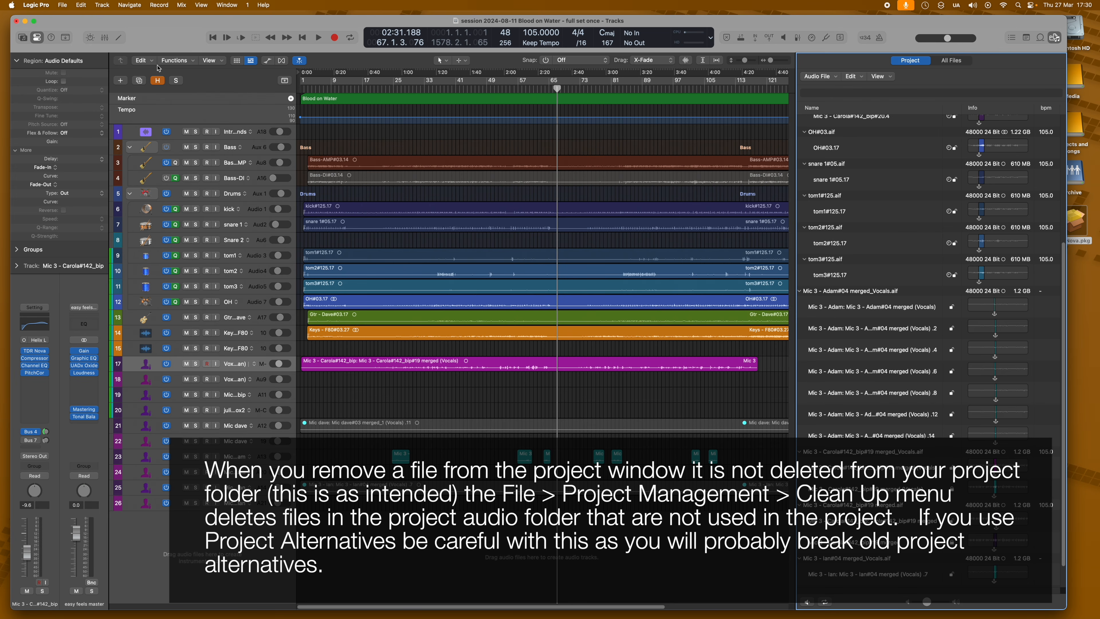
Clean up the project folder by deleting every listed unused audio file, and save and close the project.
click(64, 5)
mouse_move(130, 141)
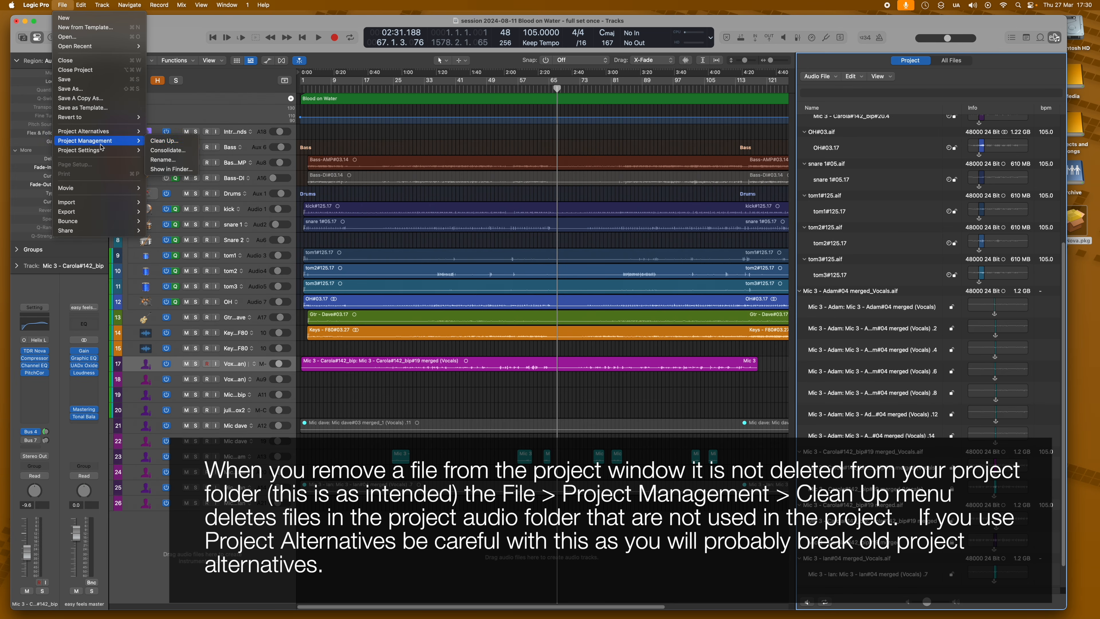
click(159, 145)
key(Return)
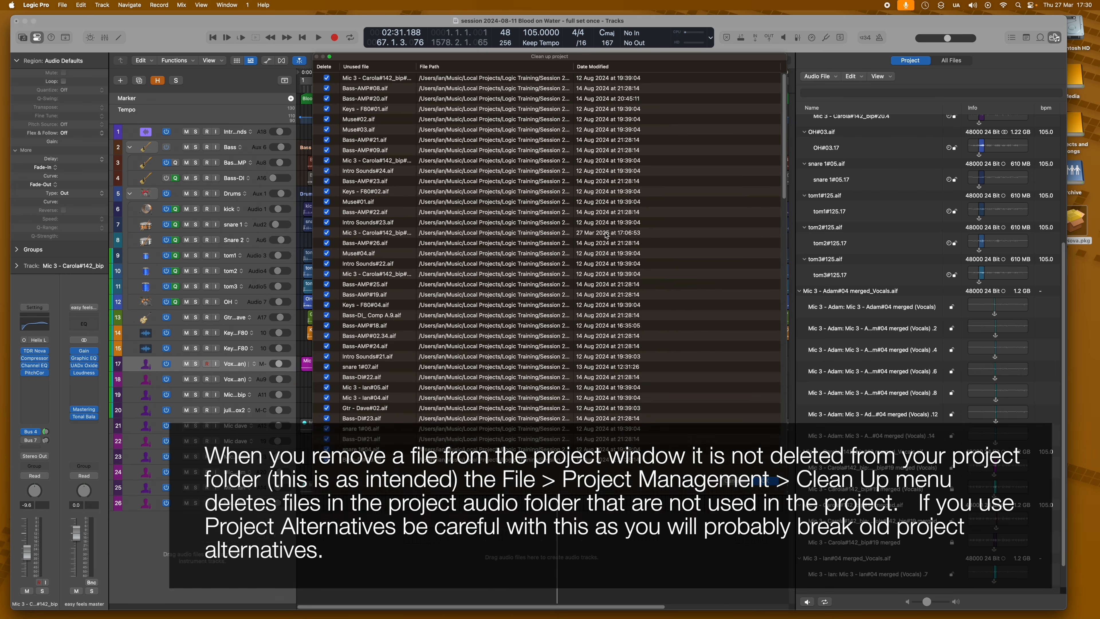
click(765, 480)
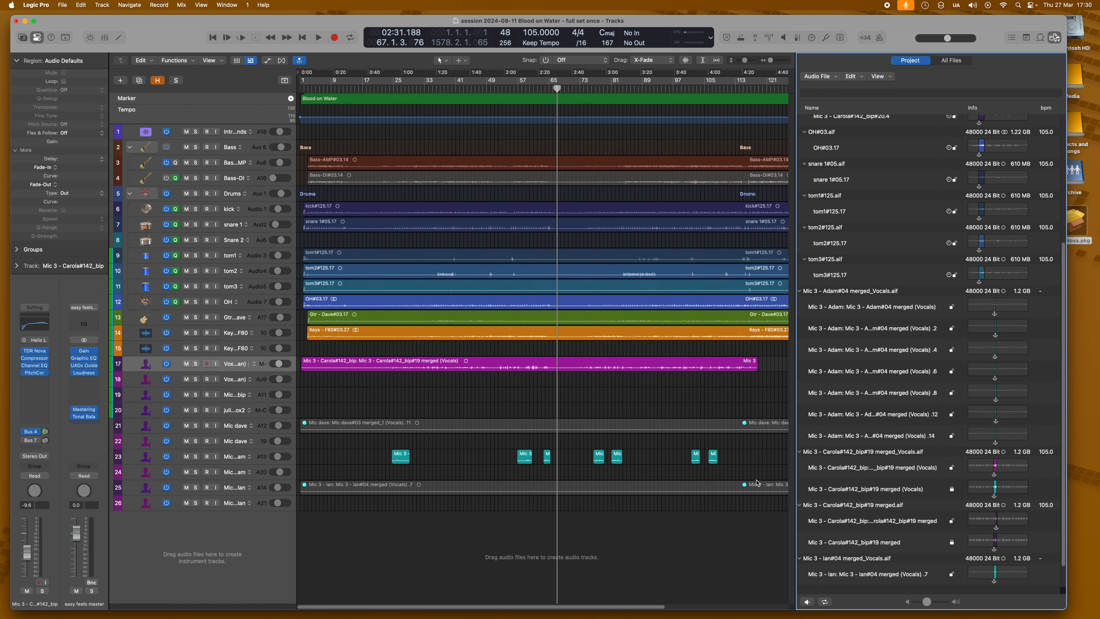
click(63, 5)
click(65, 72)
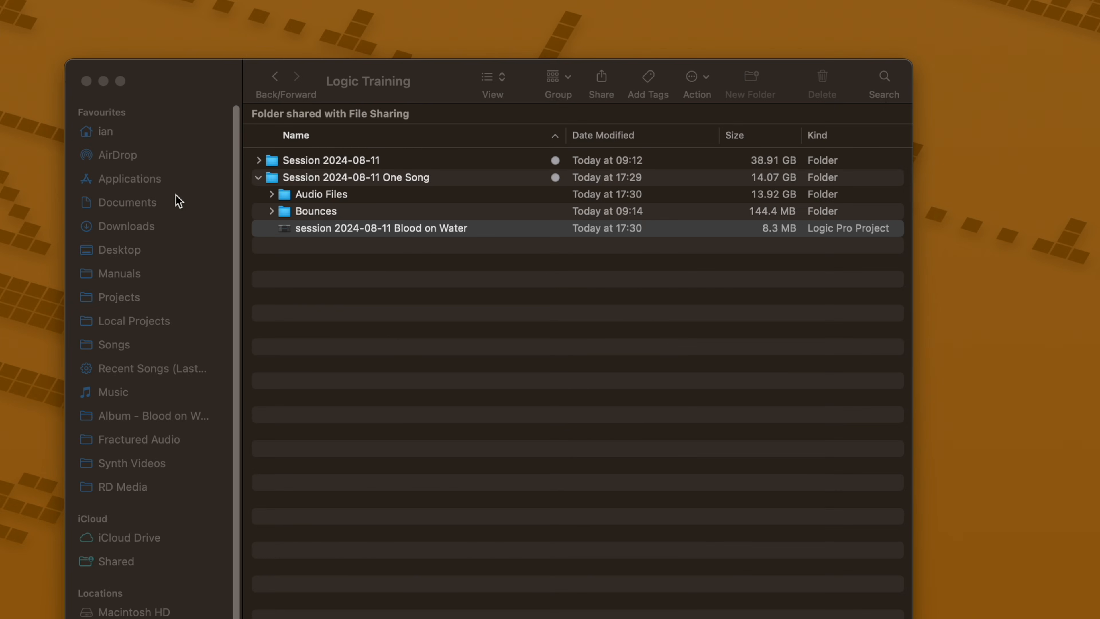
Examine the size of the Session 2024-08-11 One Song folder and of the individual recordings in its Audio Files folder.
click(321, 177)
click(328, 176)
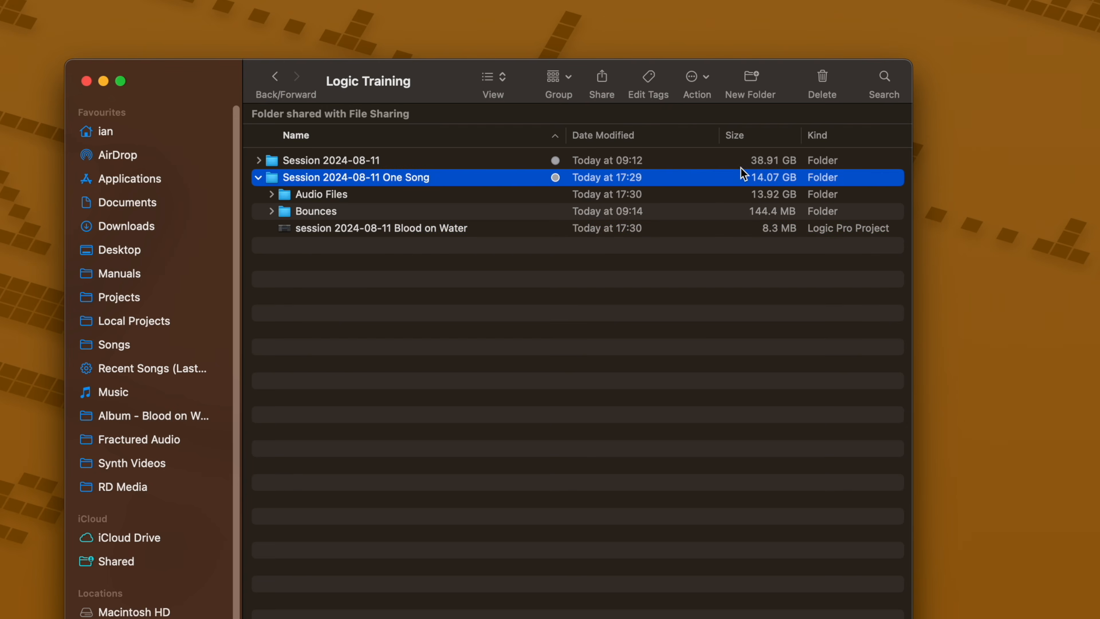
click(258, 178)
click(258, 179)
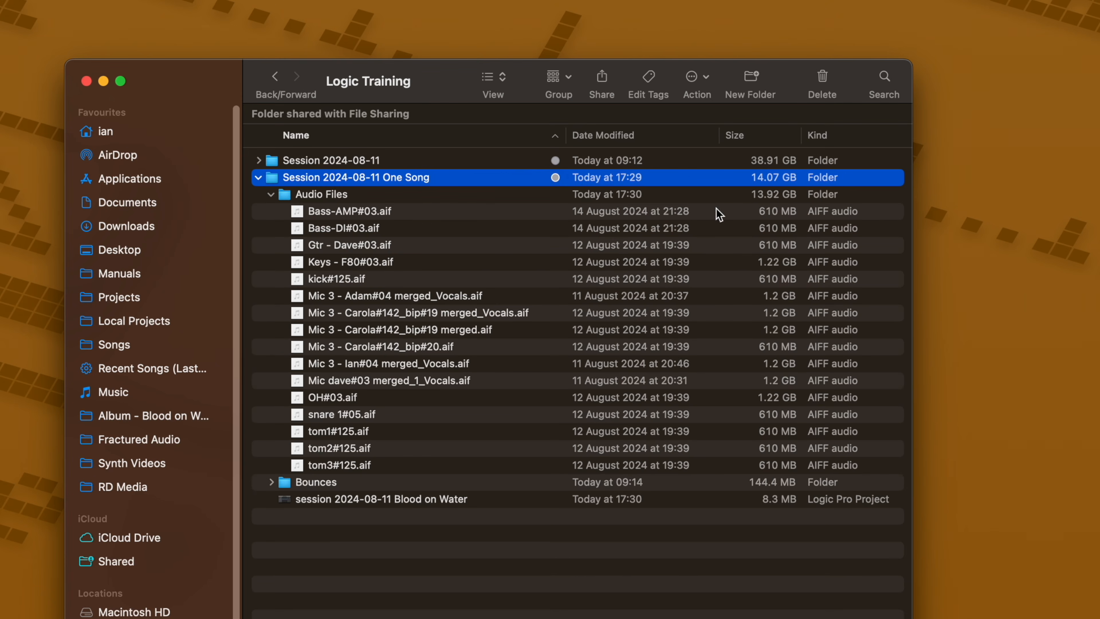
click(707, 263)
click(734, 298)
click(733, 314)
click(732, 330)
click(733, 379)
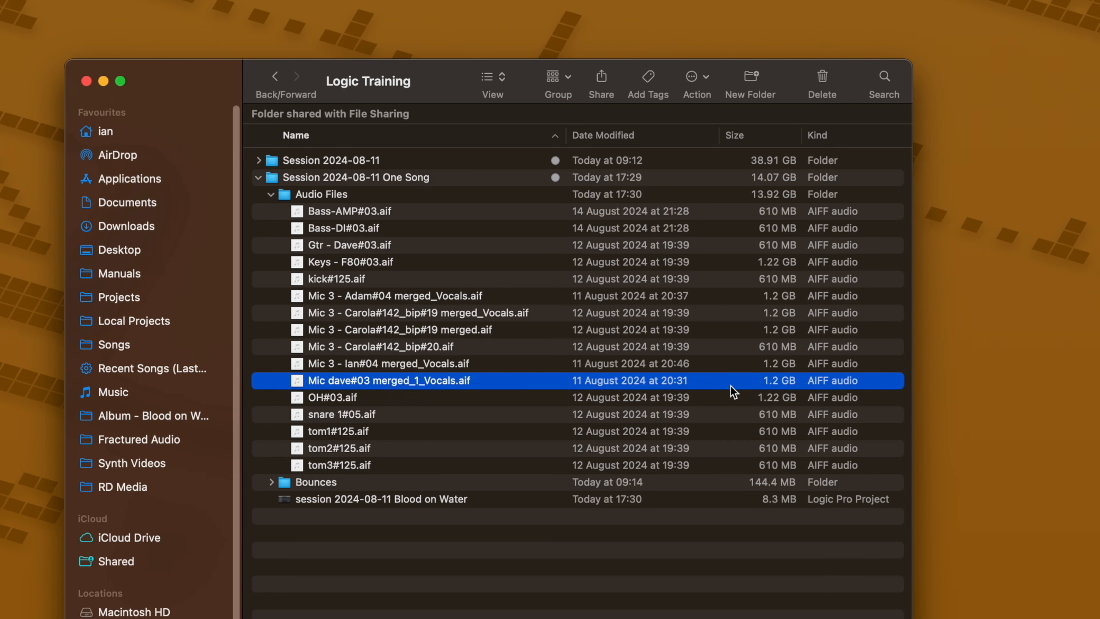
click(732, 399)
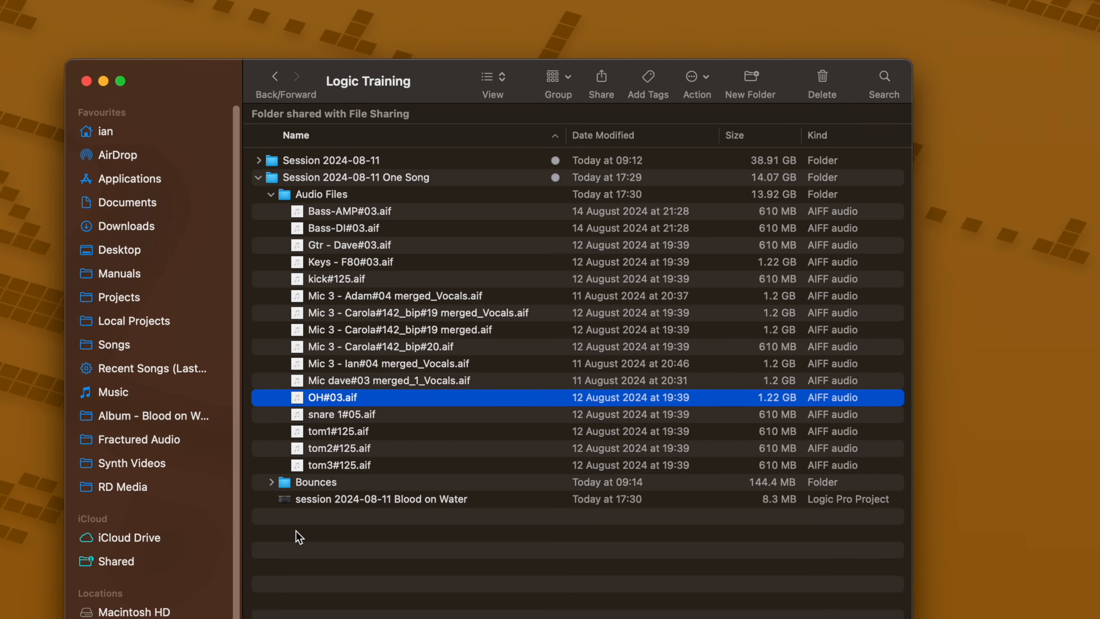
Reopen the Blood on Water project and optimize all 16 audio files, removing unused samples with 1000 ms of additional preservation.
double_click(323, 502)
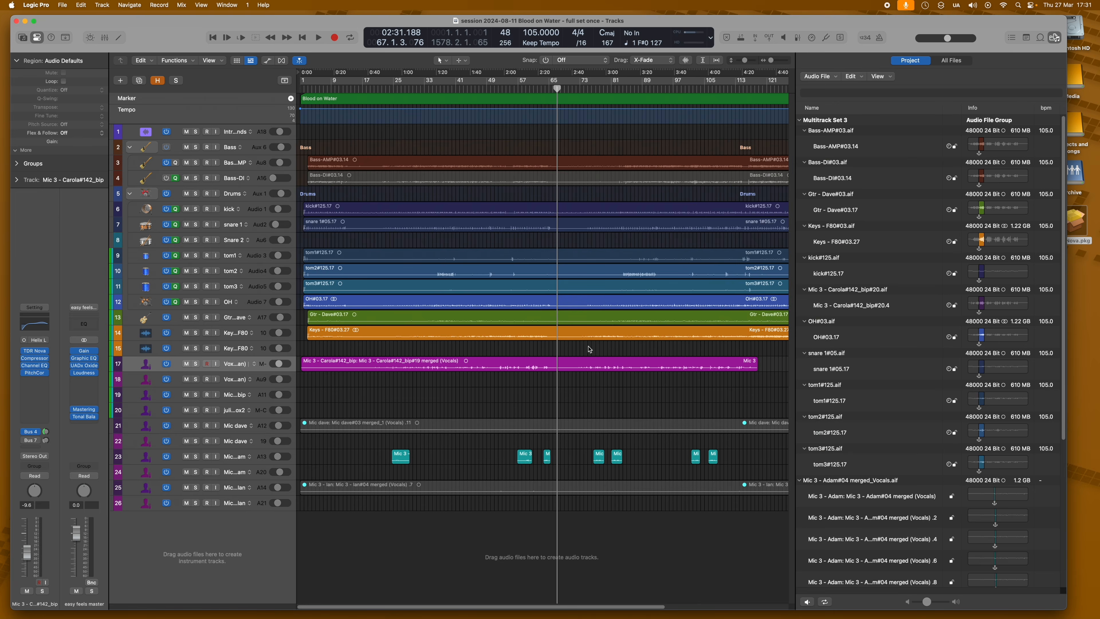
click(896, 148)
key(super+a)
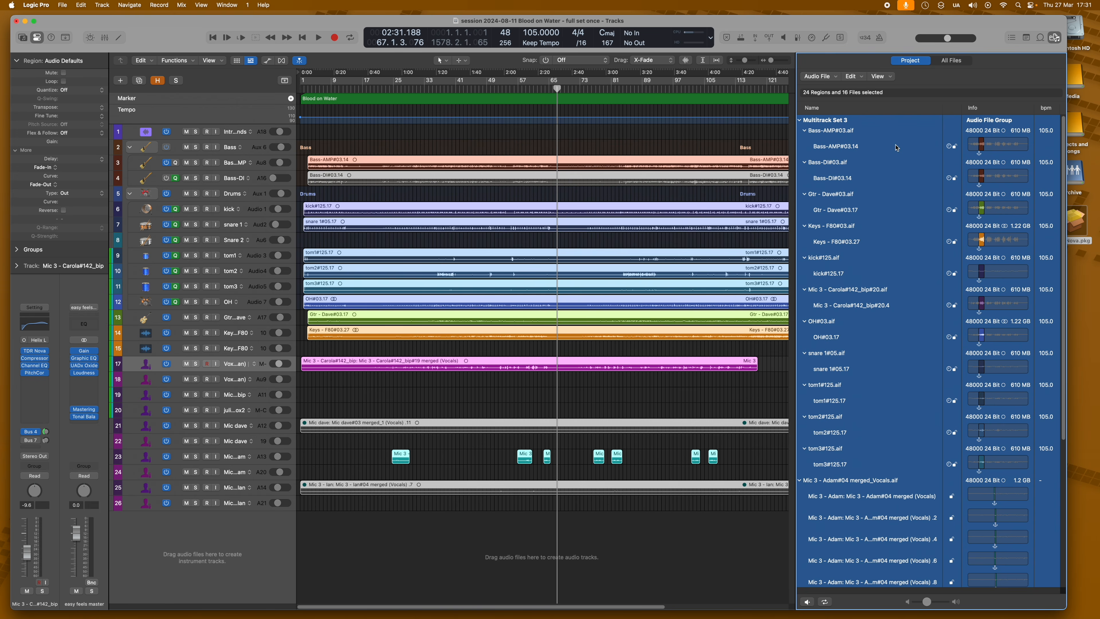
click(852, 77)
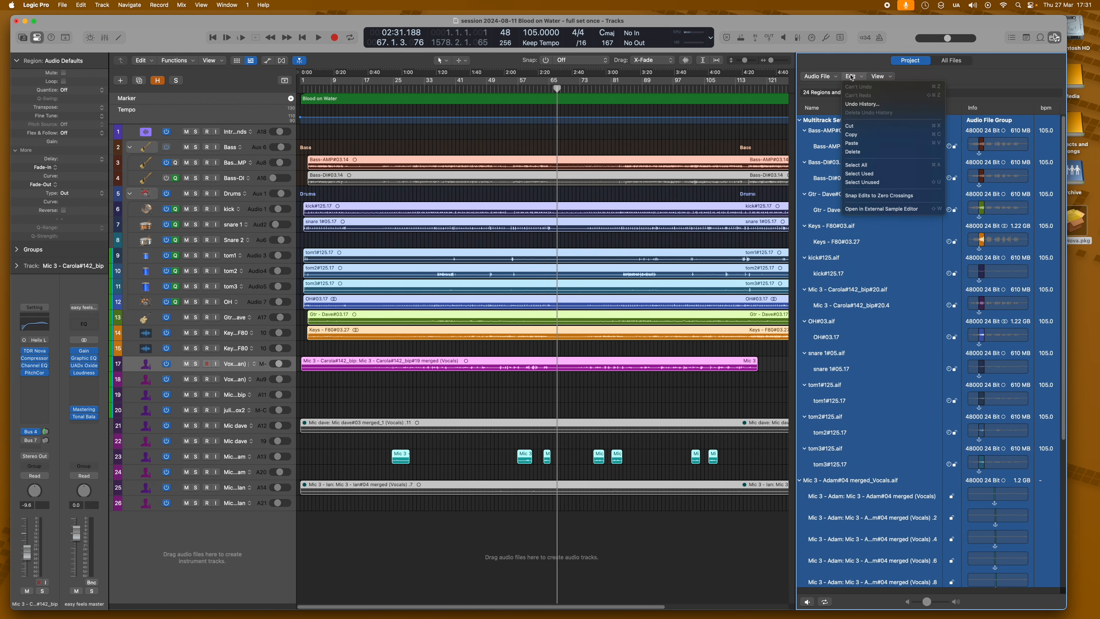
click(823, 76)
click(823, 77)
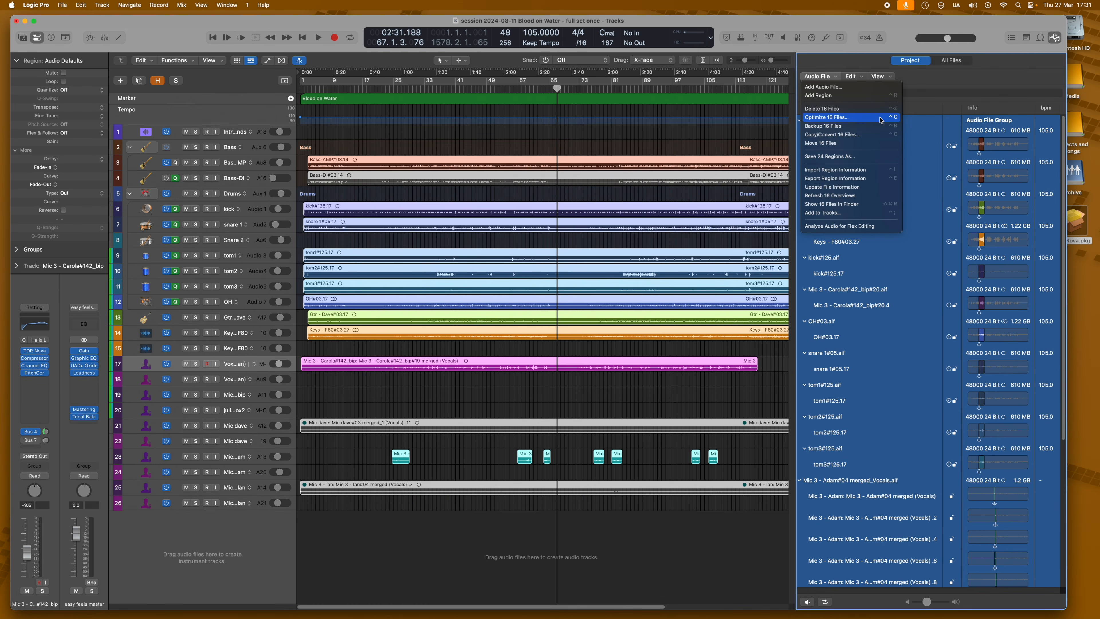
click(827, 117)
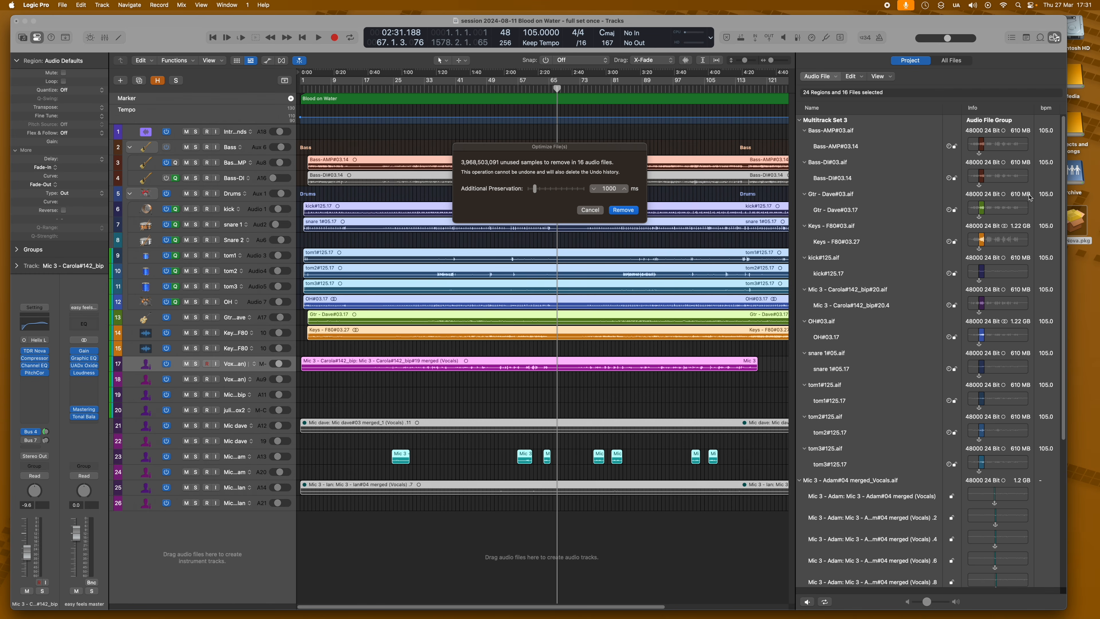
click(613, 212)
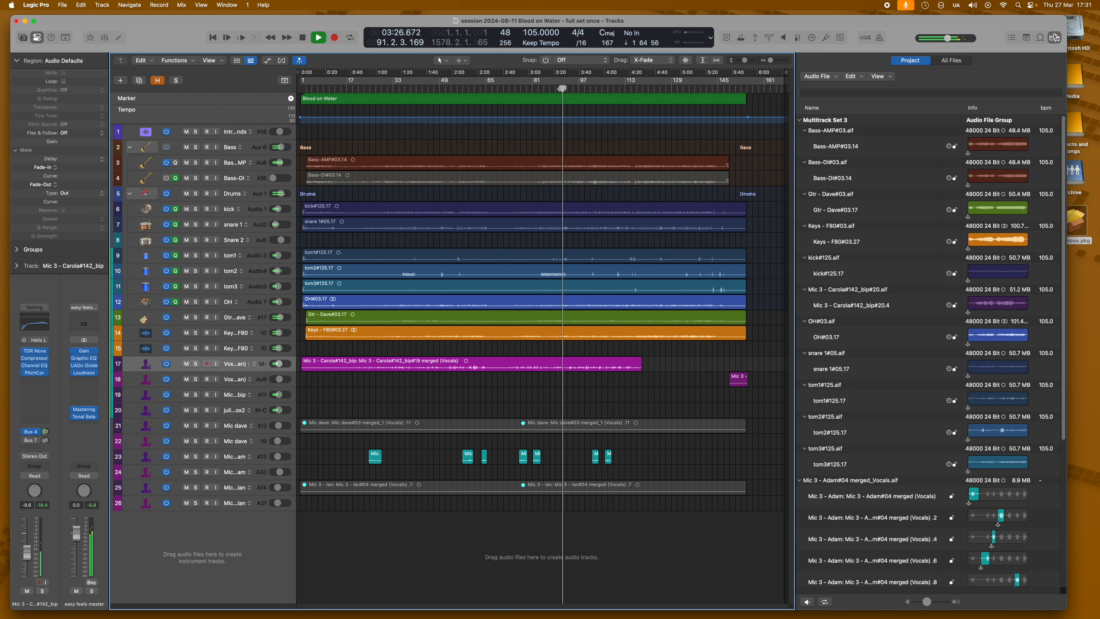
Review the optimized audio files' sizes and waveforms while the song plays, and stop playback.
scroll(861, 245, down, 10)
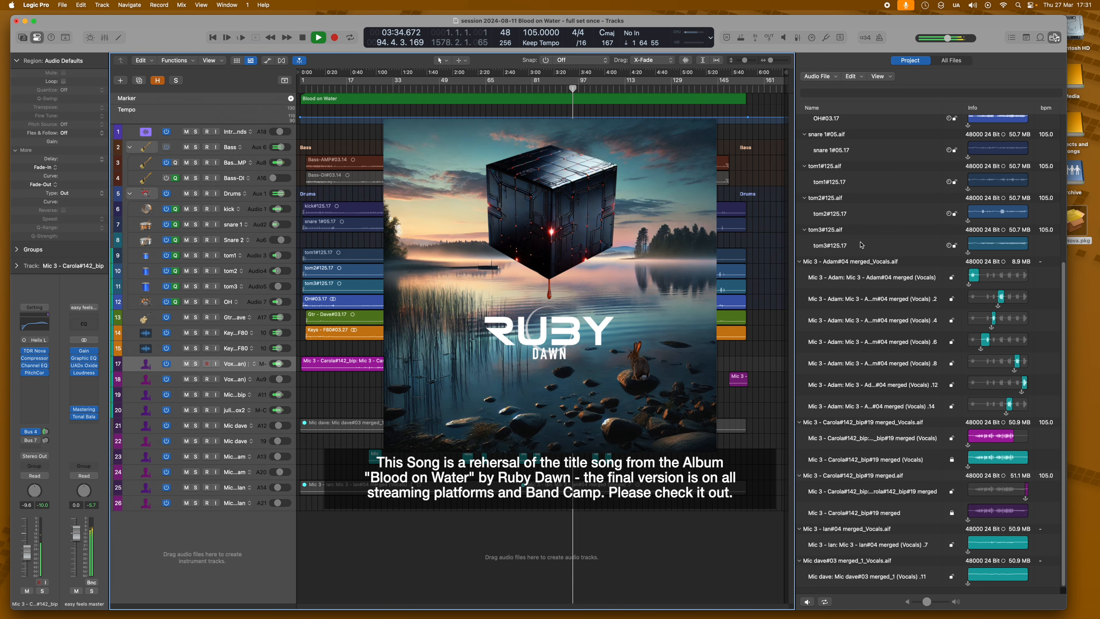
key(space)
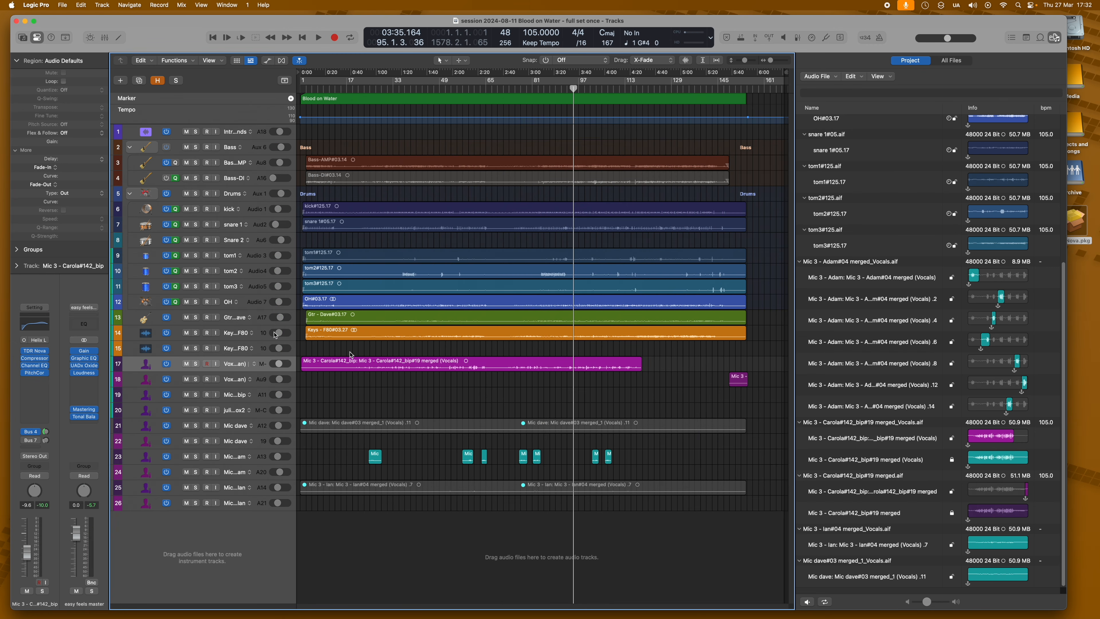
Clean up the project again, deleting unused files, backups and media browser files, and close the project.
click(63, 5)
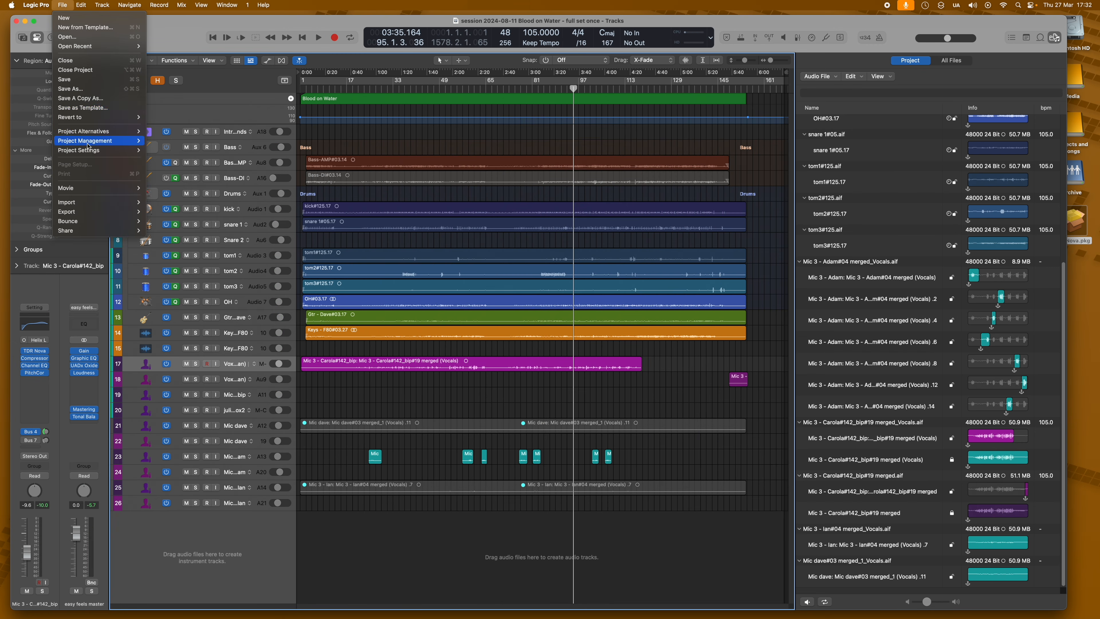
click(159, 145)
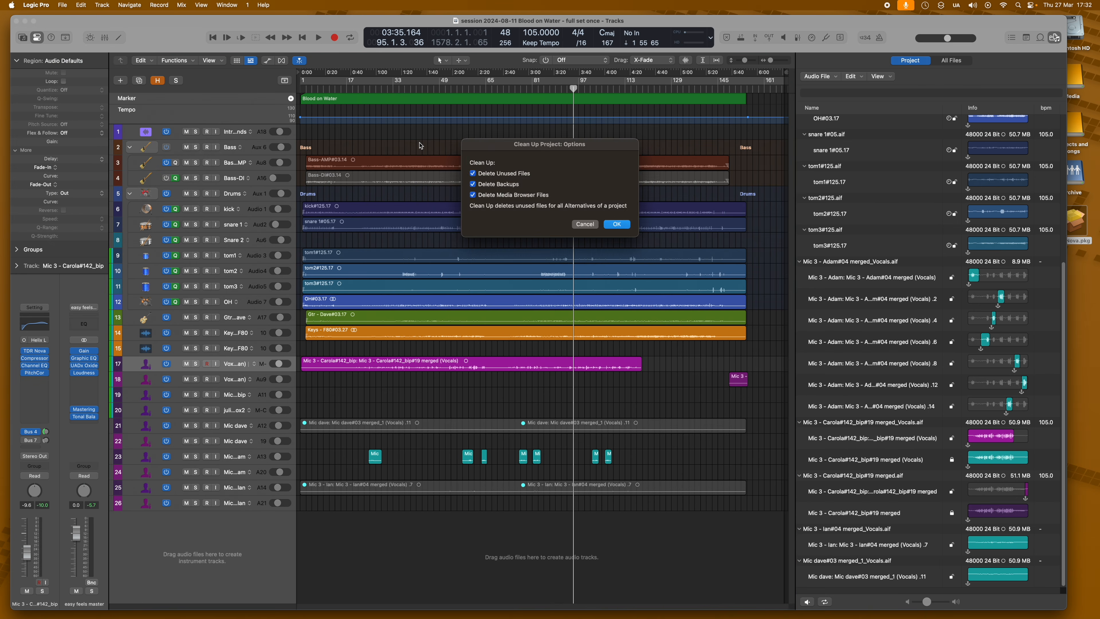
key(Return)
click(63, 5)
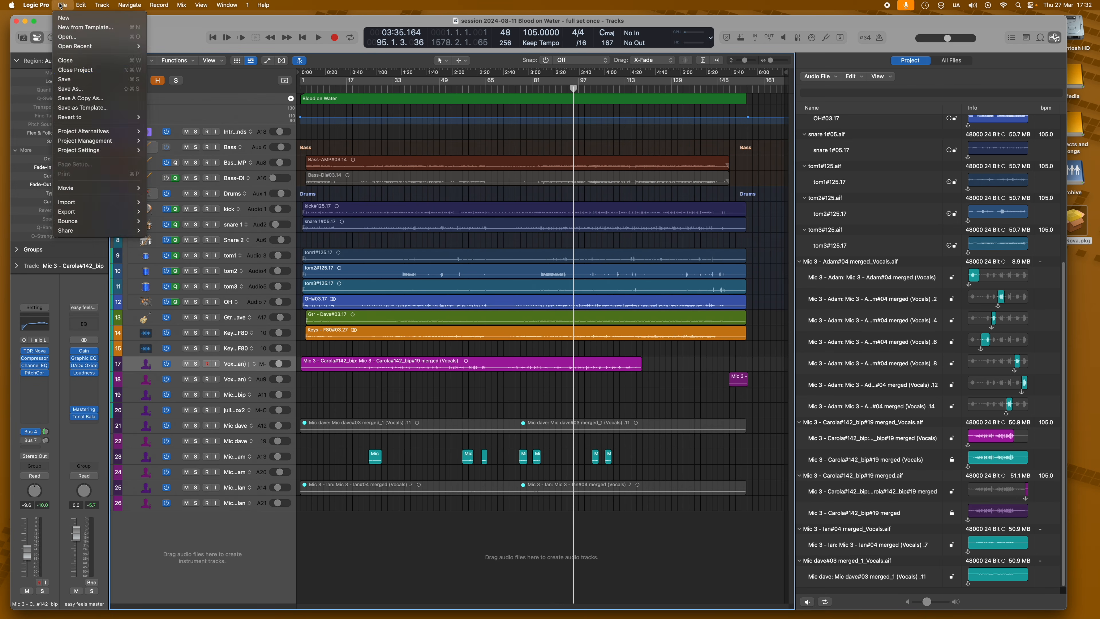
click(78, 71)
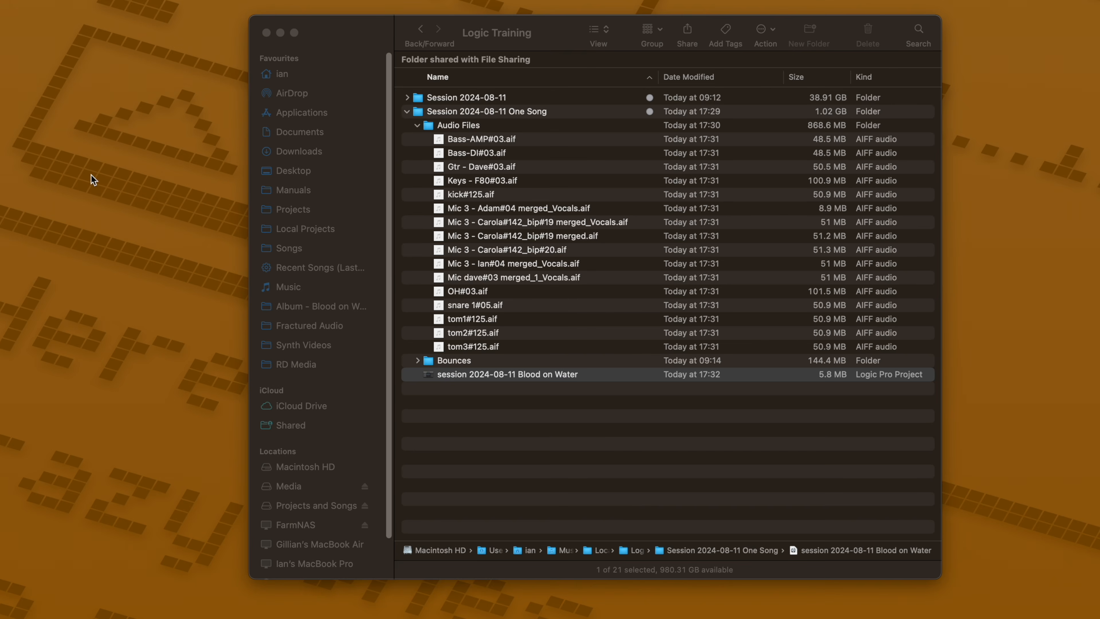
Check the overall size of the Session 2024-08-11 One Song folder in Finder, and show its contents again.
click(407, 112)
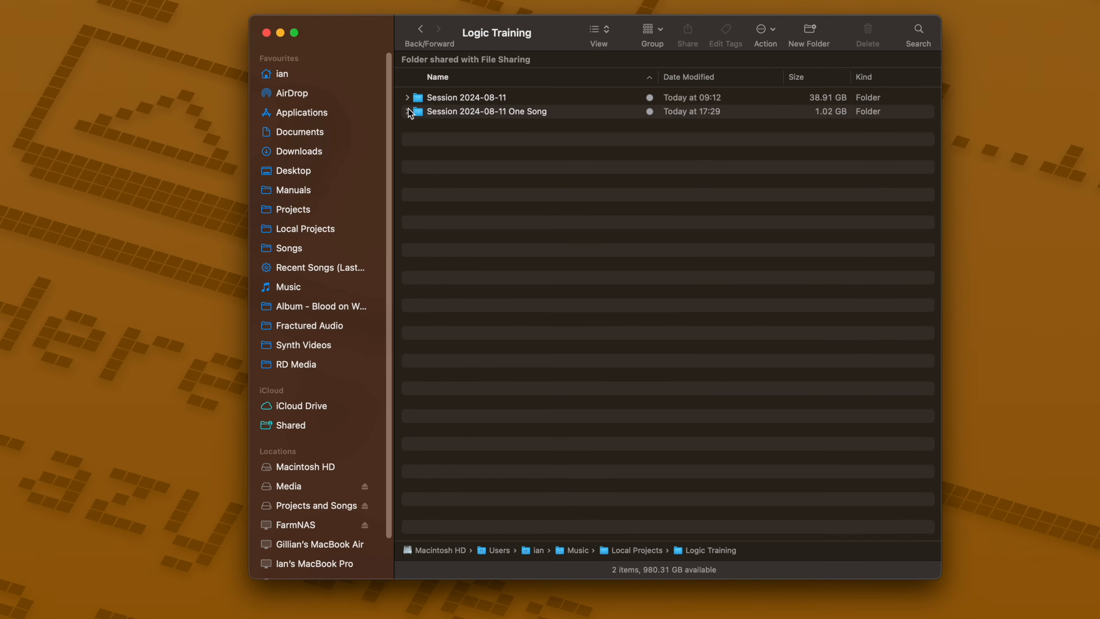
click(820, 116)
click(407, 111)
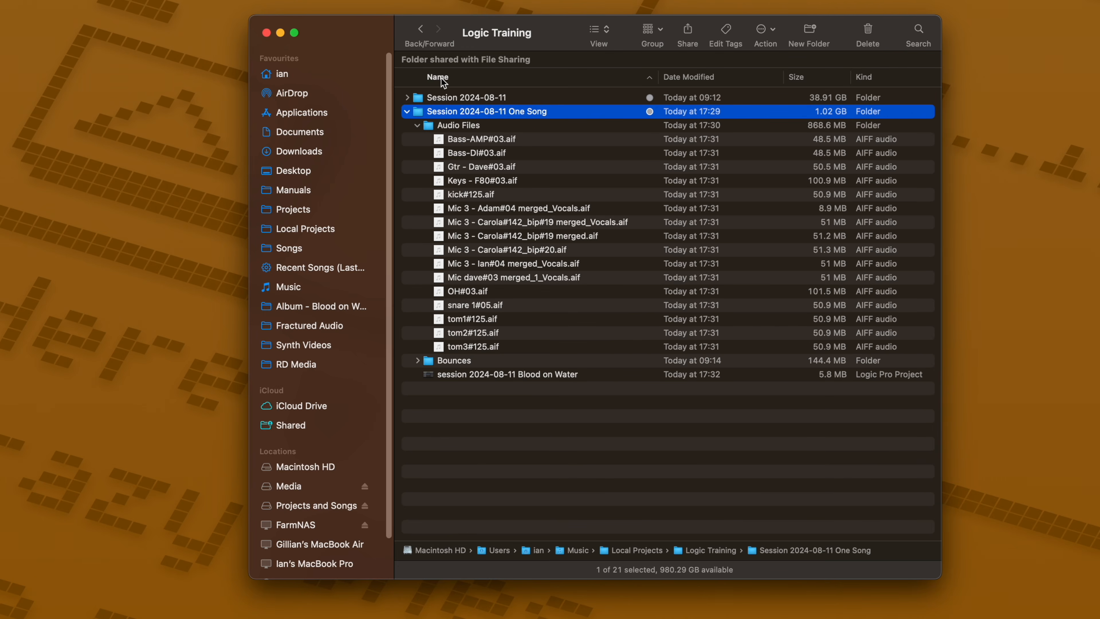
Open the original Session 2024-08-11 folder in a second Finder window and show the details of Bass-AMP#03.aif in its Audio Files.
right_click(447, 100)
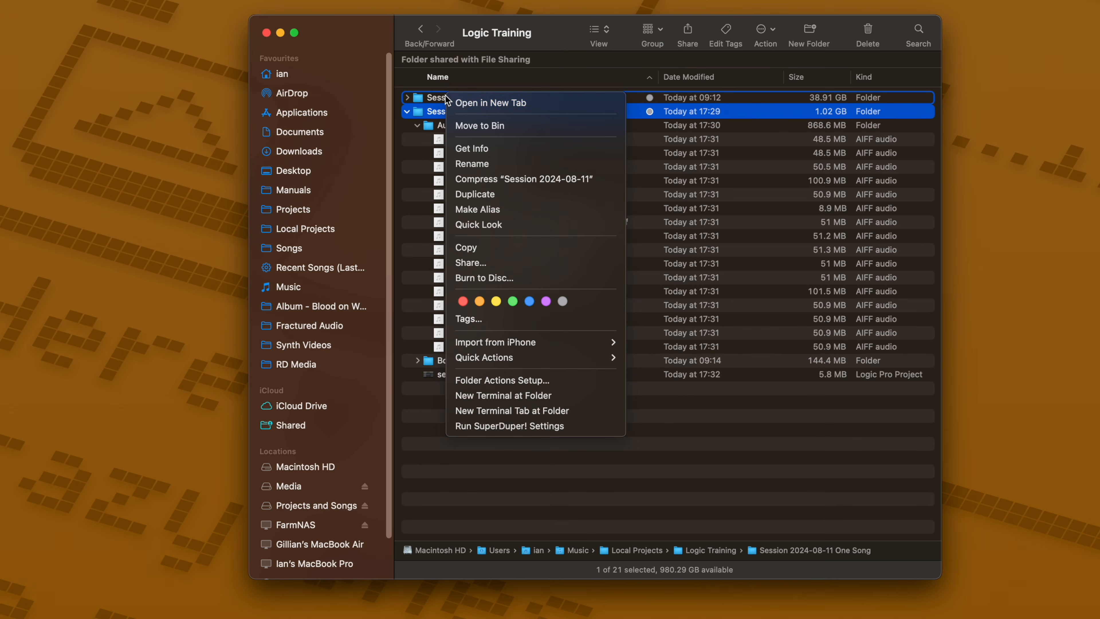
click(559, 103)
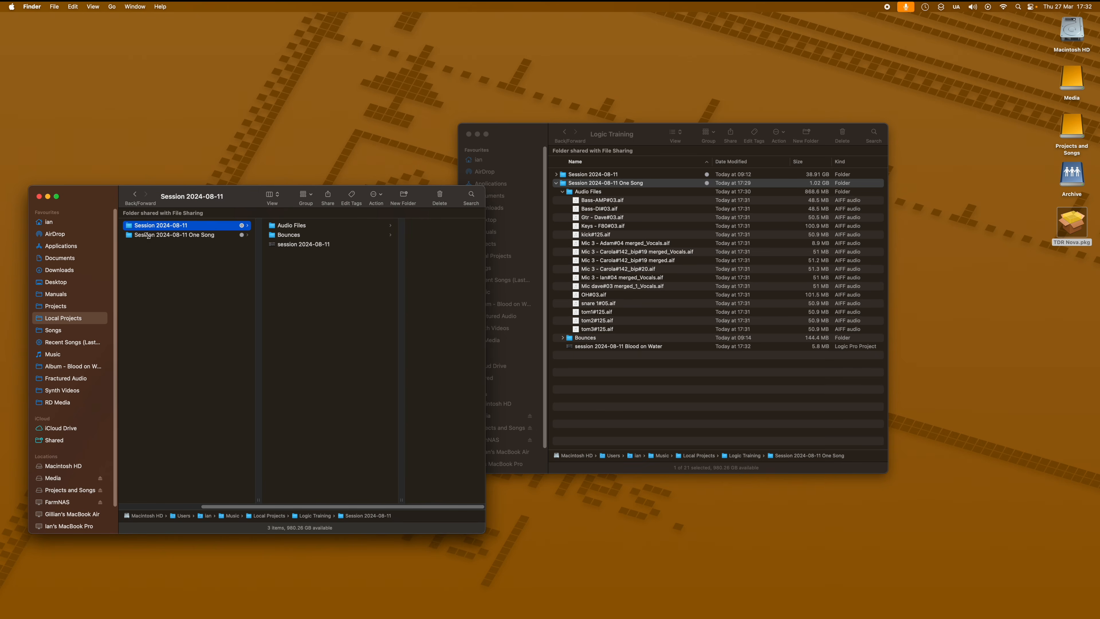
click(281, 225)
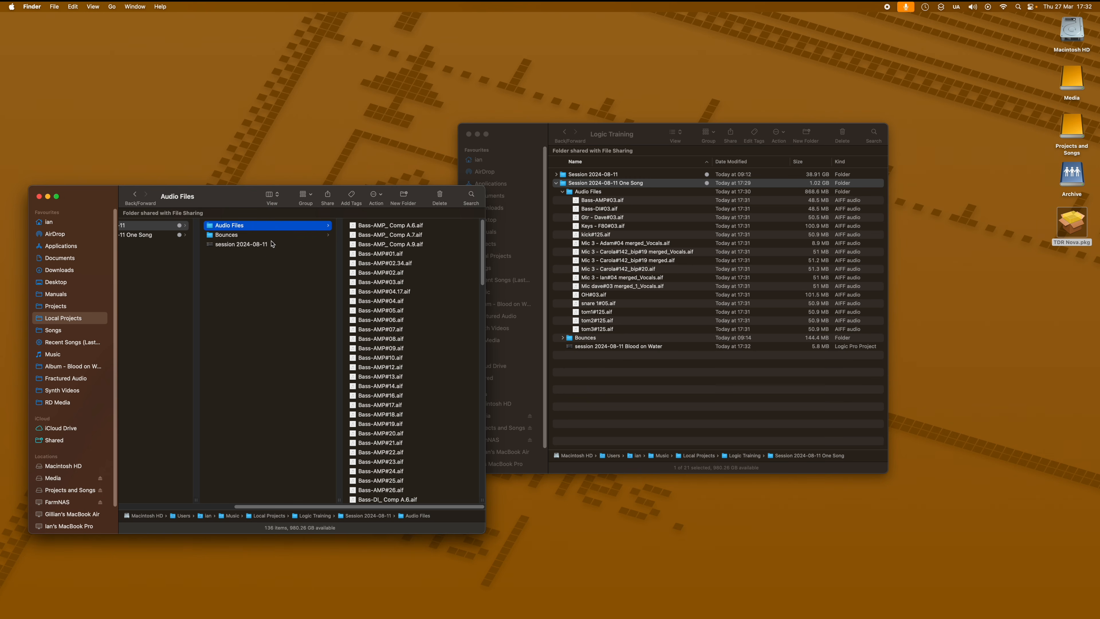
click(615, 201)
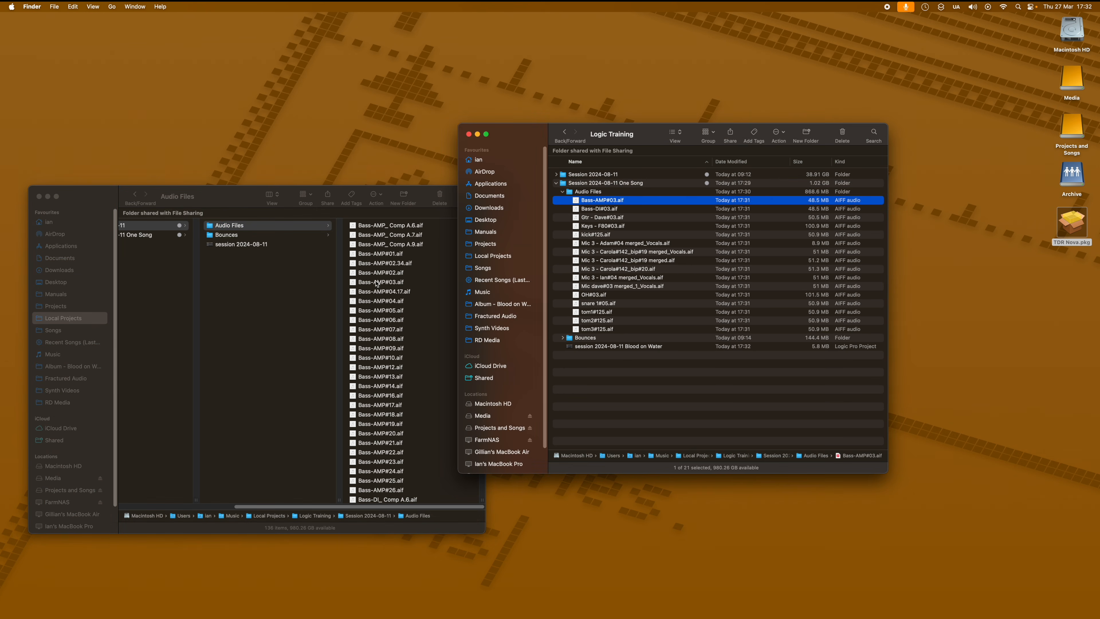
click(377, 282)
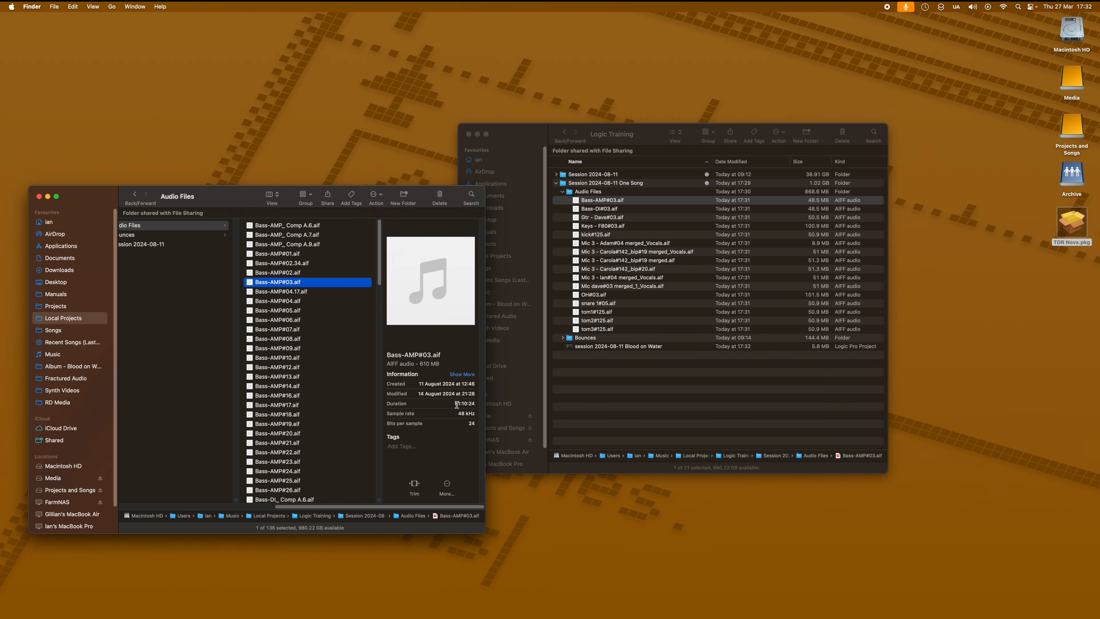
Switch the Logic Training window to column view, widen it, and show the details of the One Song folder's Bass-AMP#03.aif.
click(662, 132)
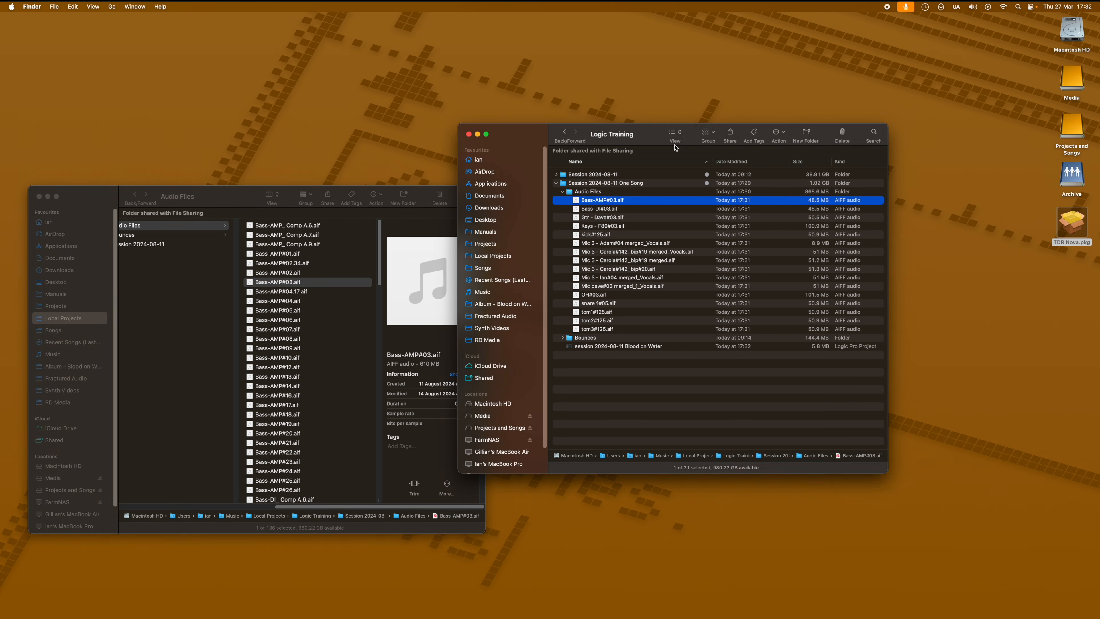
click(675, 131)
click(679, 147)
click(692, 173)
click(812, 174)
drag(884, 436, 995, 442)
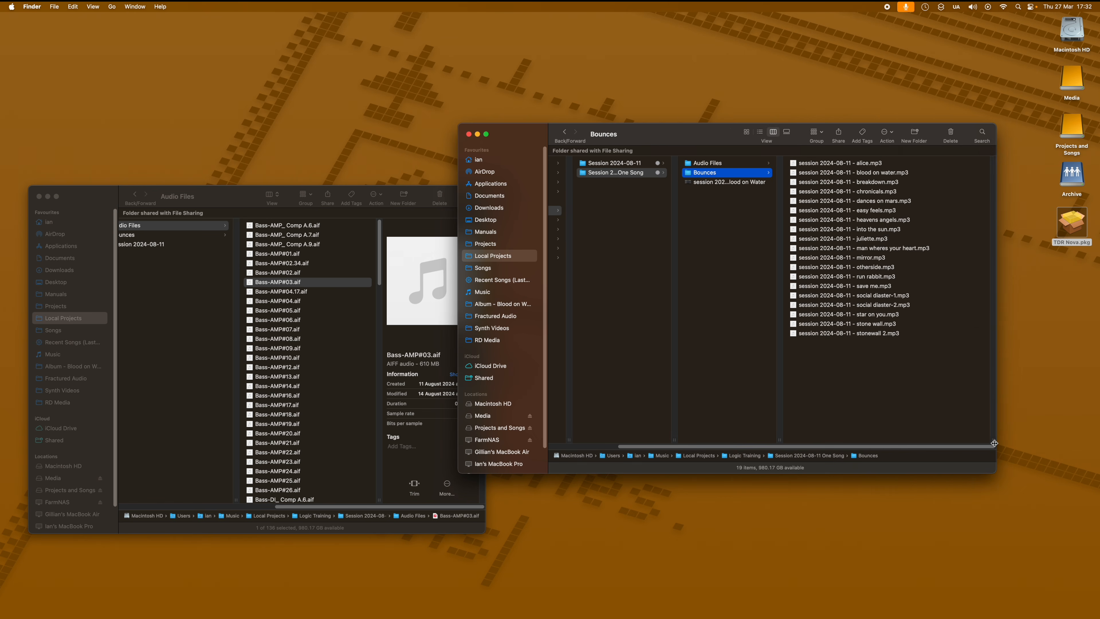
click(714, 164)
click(819, 164)
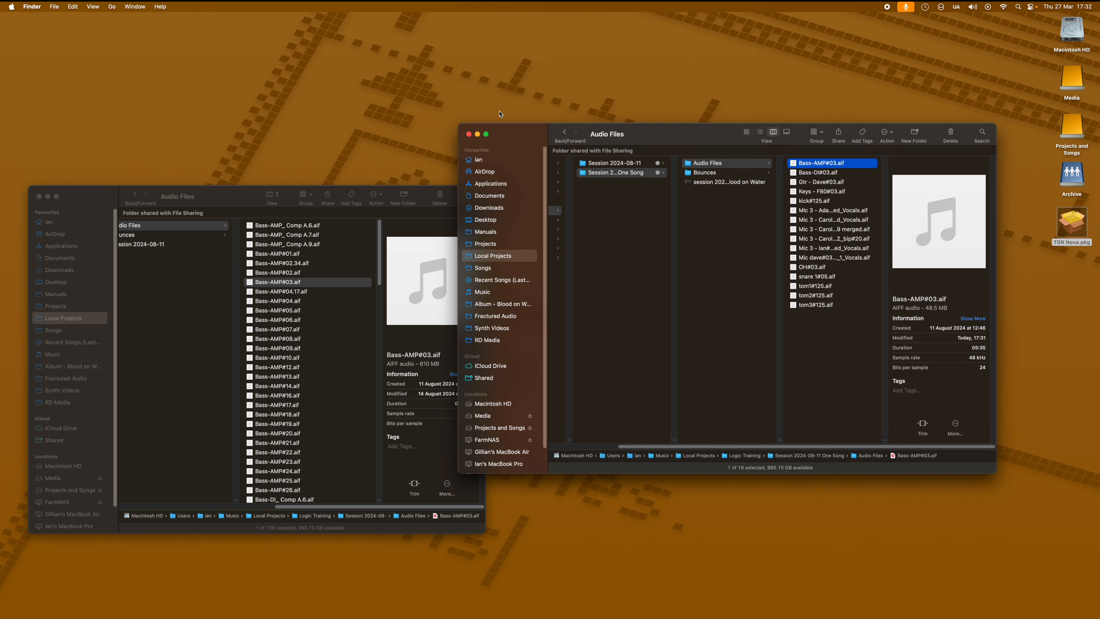
Place the two Audio Files windows apart and compare the durations of the optimized and original Bass-AMP#03.aif.
drag(522, 127, 579, 133)
drag(1016, 355, 1052, 355)
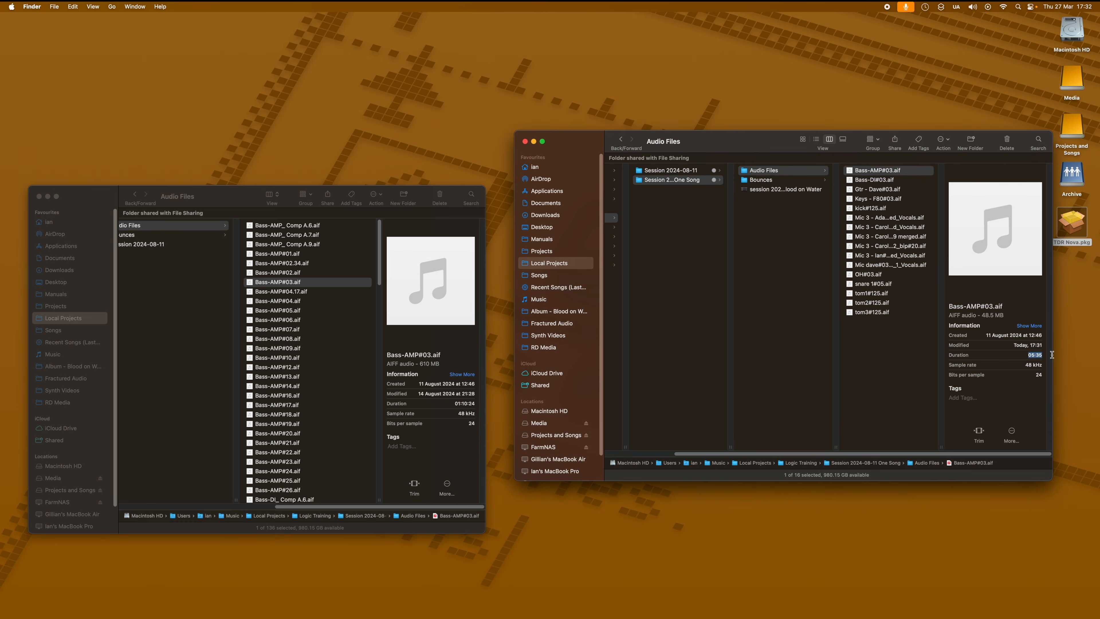
drag(450, 402, 490, 403)
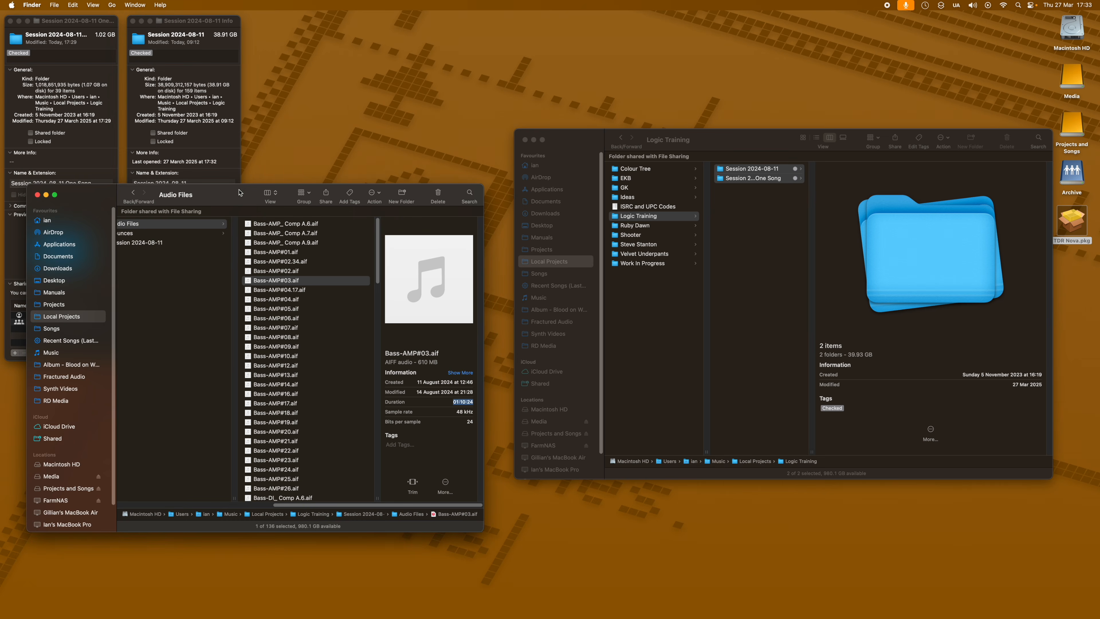
Close the original Audio Files window and place both session folders' info windows side by side to compare their sizes.
click(38, 195)
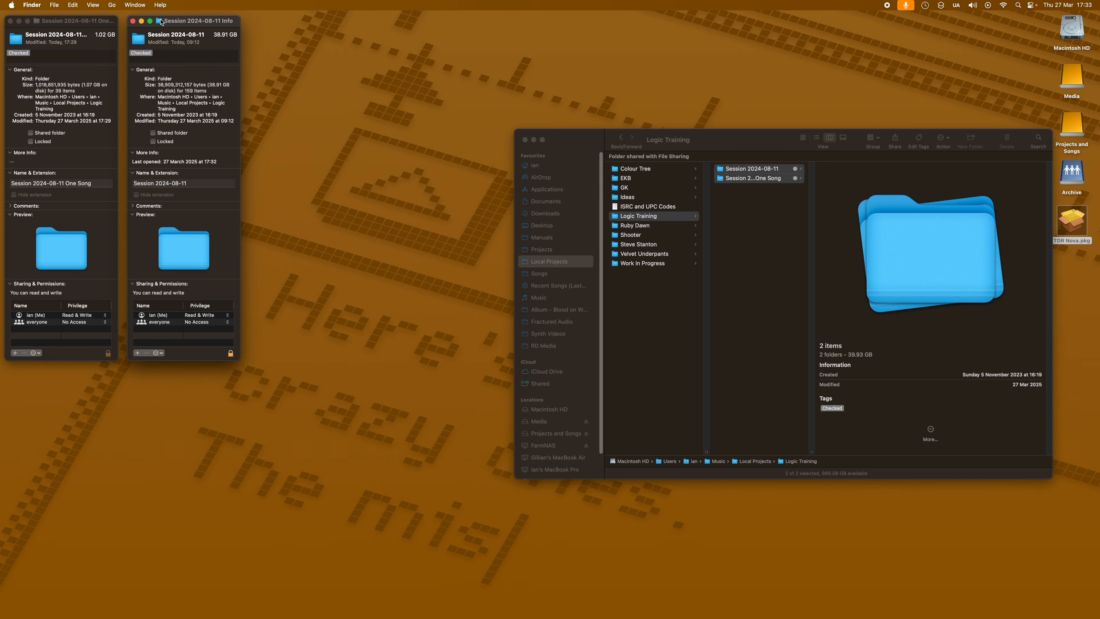
drag(161, 22, 503, 78)
drag(71, 21, 419, 81)
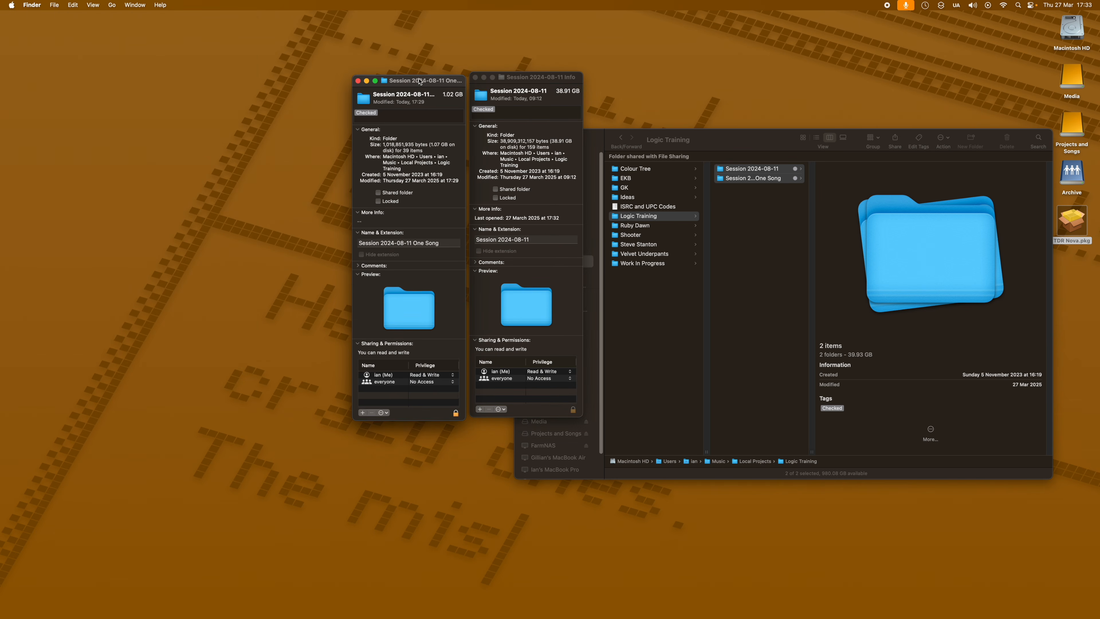